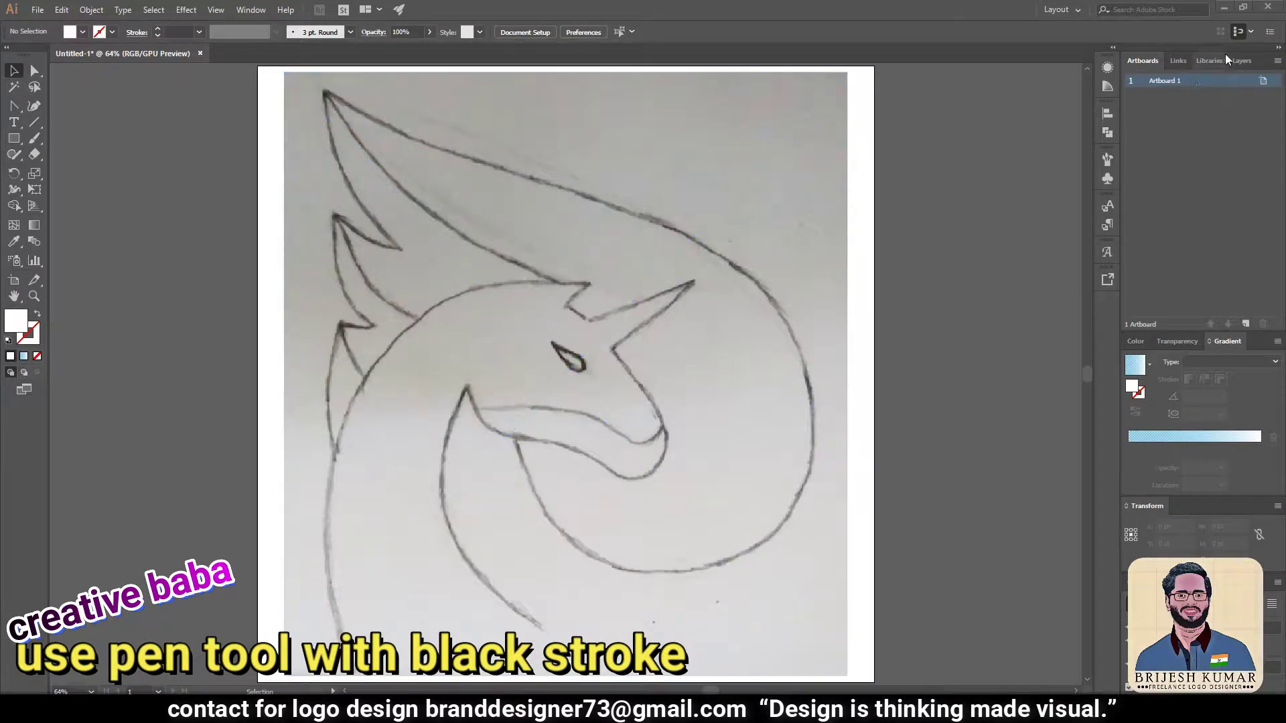
Show the Layers panel and start an unfilled Pen path at the wing's top tip.
left_click(1241, 61)
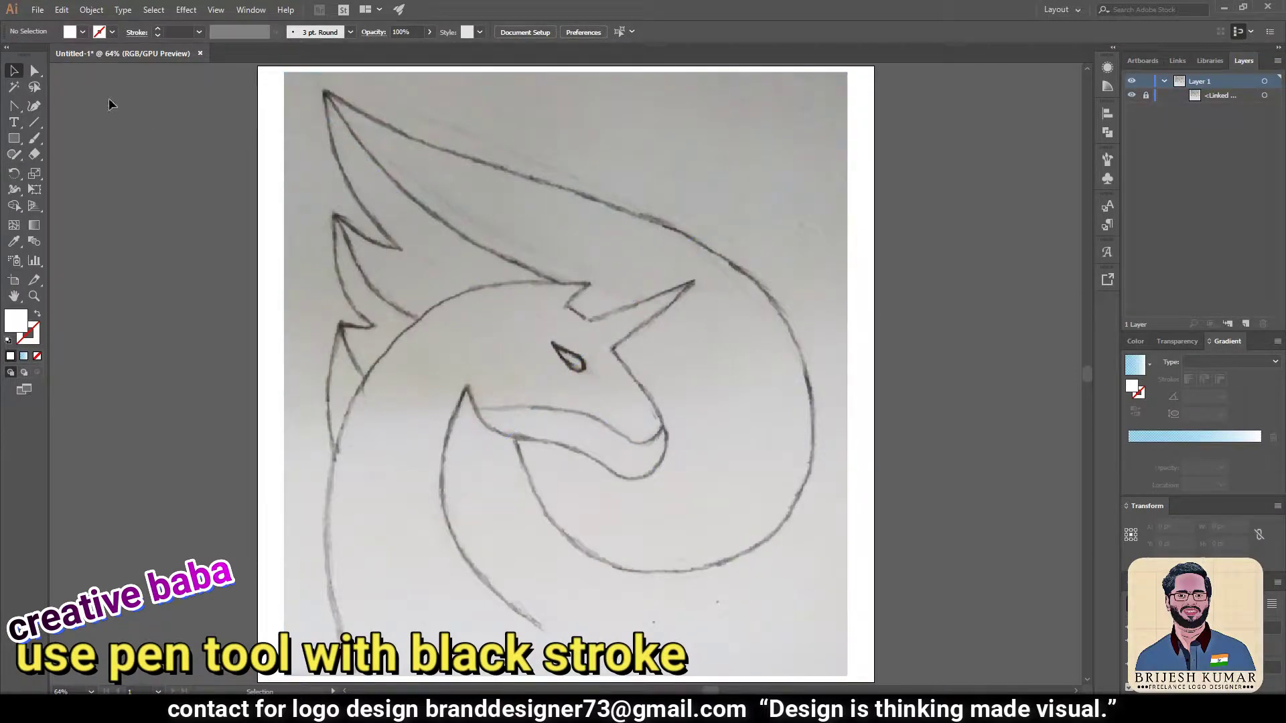
left_click_drag(20, 109, 72, 108)
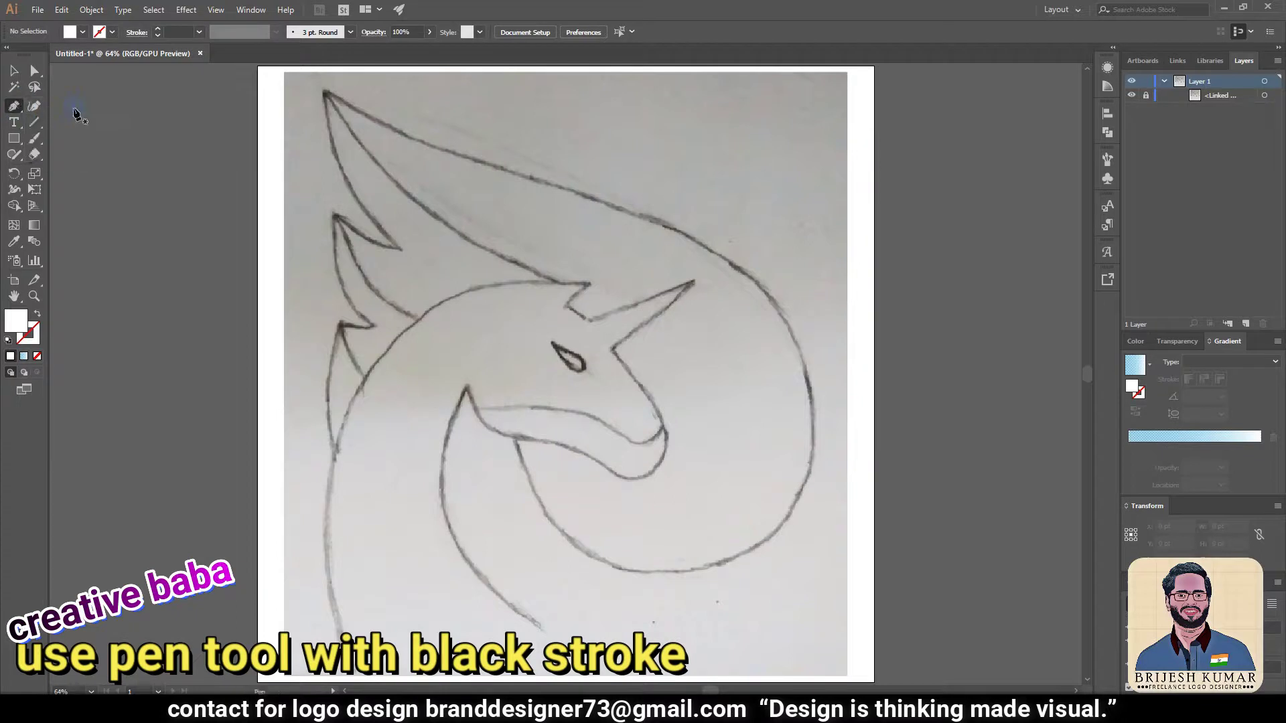
left_click(326, 95)
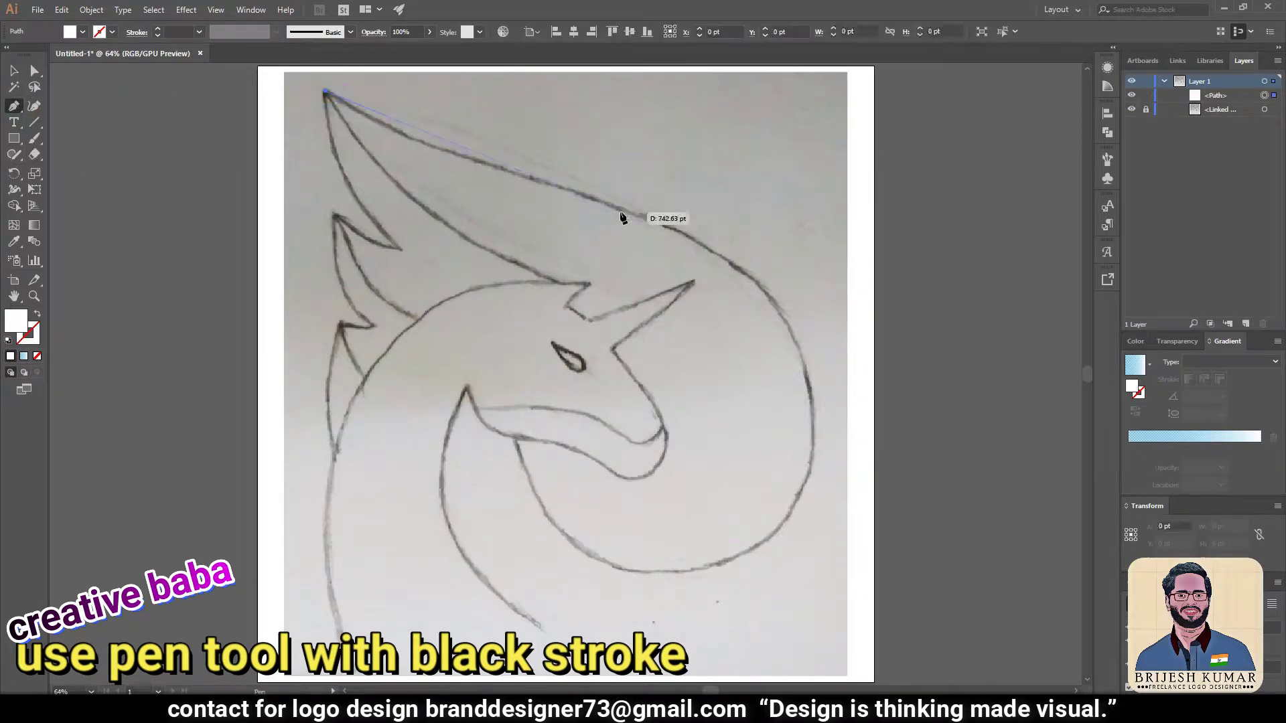
left_click_drag(608, 202, 643, 203)
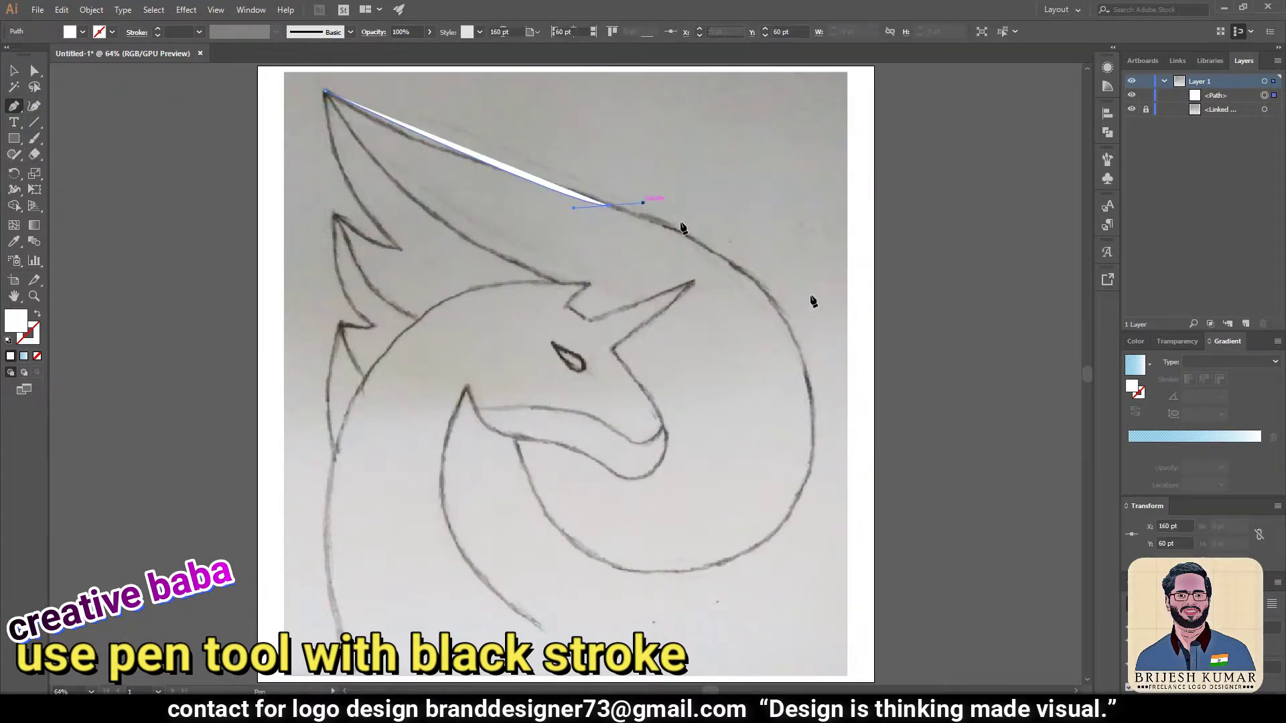
left_click(37, 356)
Curve the path around the circle's right side, bottom and inner end.
left_click_drag(789, 346, 802, 380)
left_click_drag(659, 572, 437, 590)
left_click(659, 571)
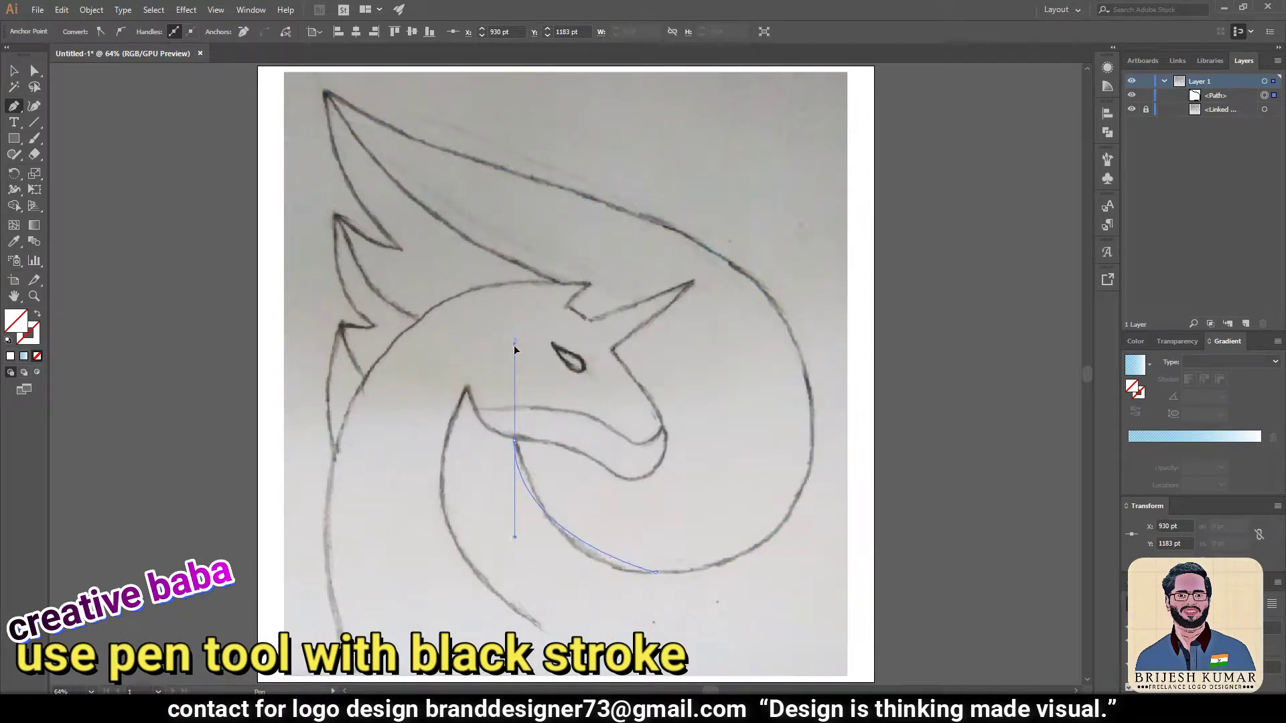
left_click_drag(514, 348, 499, 327)
left_click(515, 440)
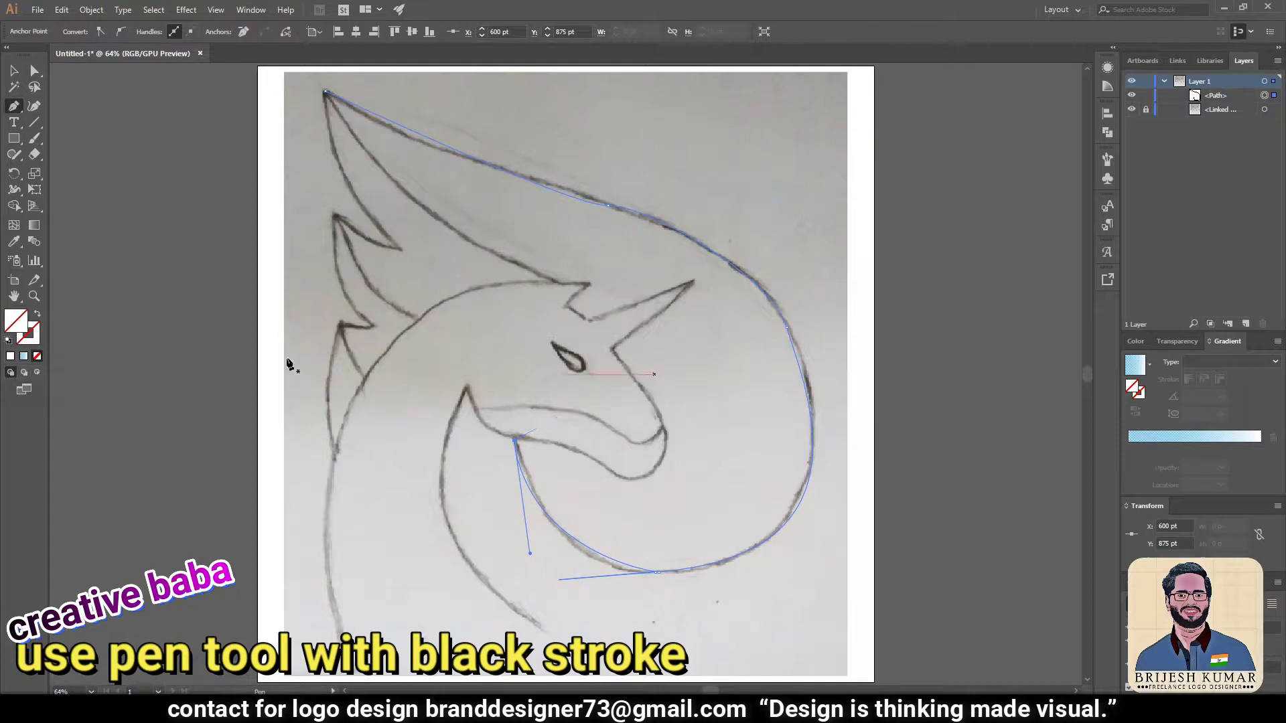
Trace the inner mouth corner and lower jaw, closing the outline at the wing tip.
scroll(547, 423, "up", 1)
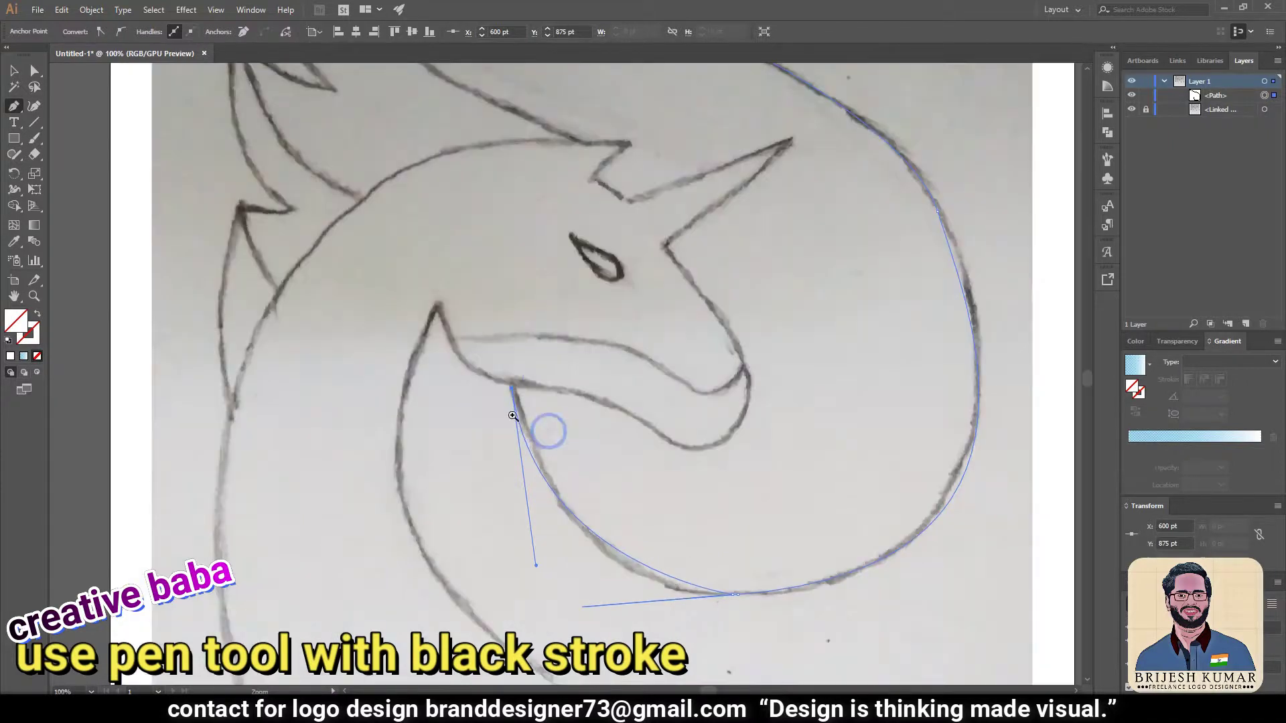
scroll(545, 431, "up", 1)
left_click(650, 402)
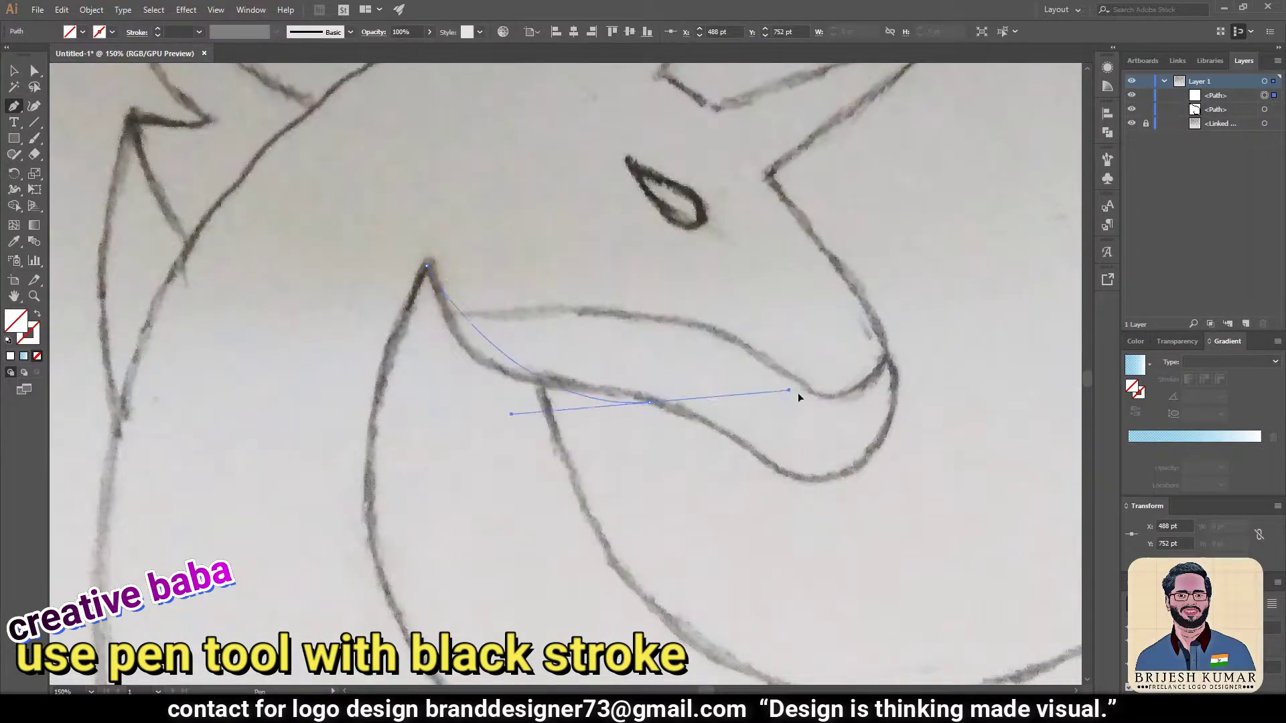
left_click_drag(798, 398, 864, 399)
left_click_drag(426, 266, 119, 171)
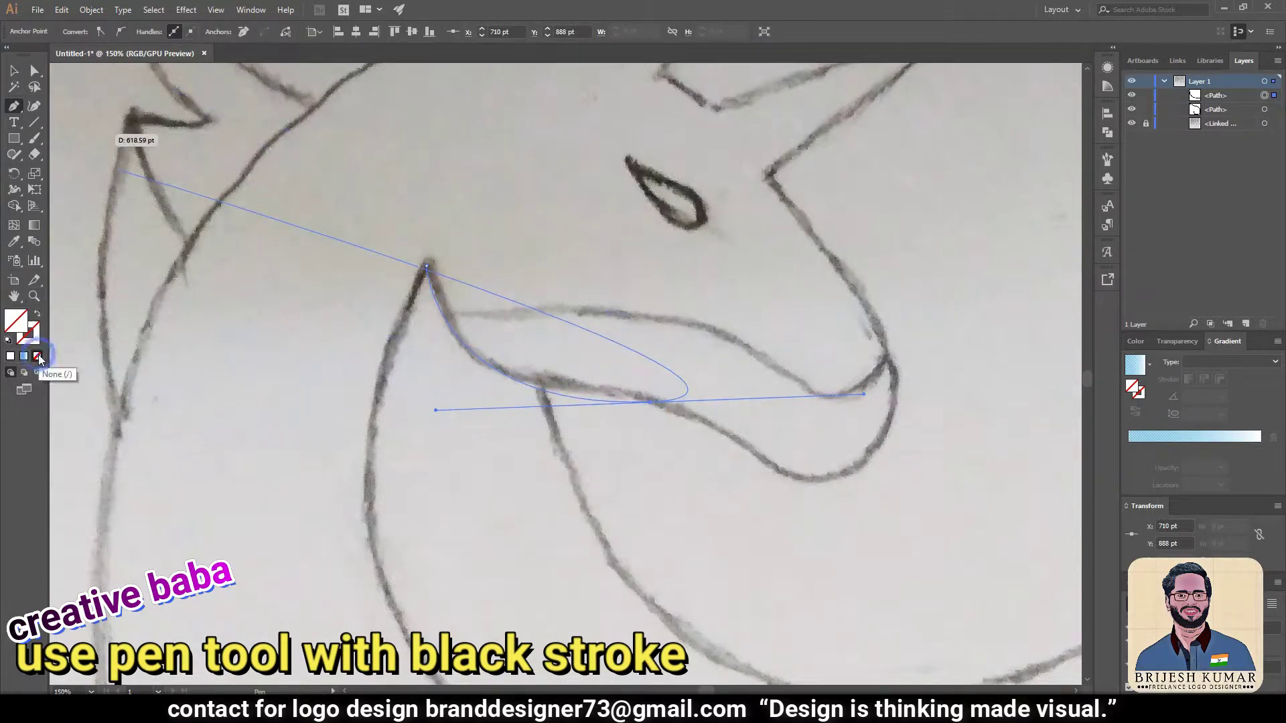
Set the Stroke colour to black in the Color Picker.
left_click(10, 357)
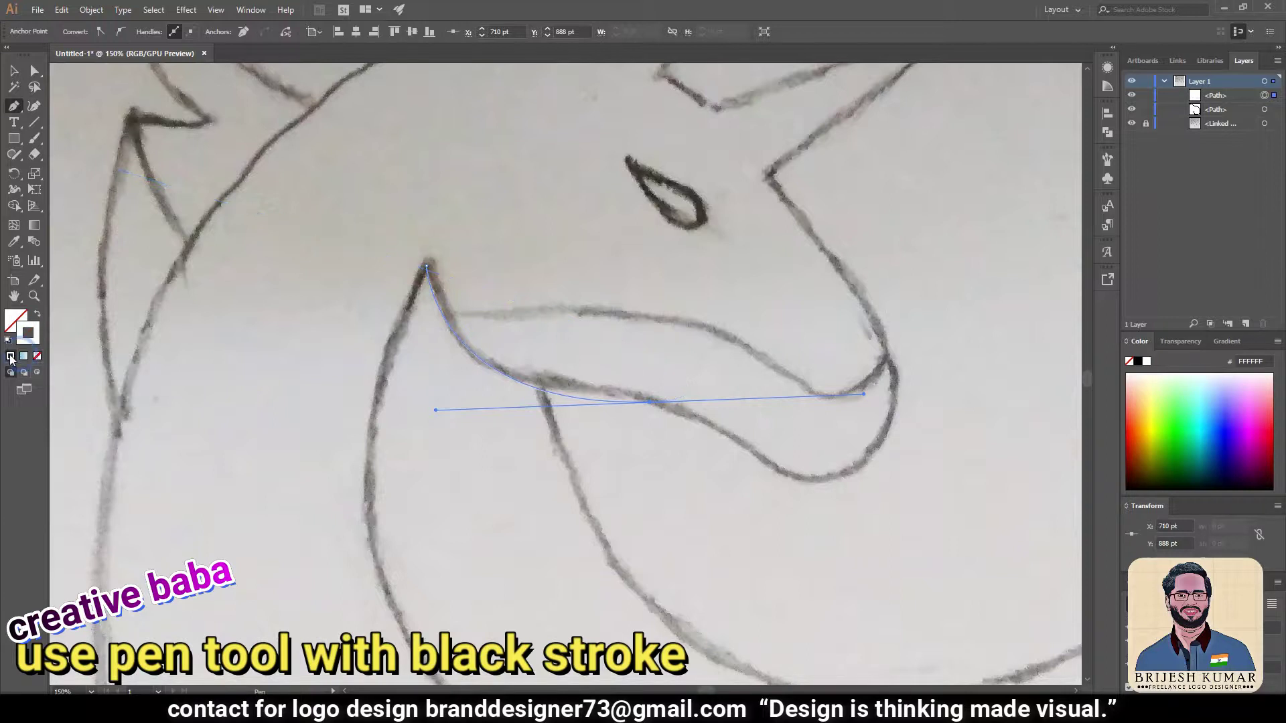
double_click(28, 340)
left_click(139, 285)
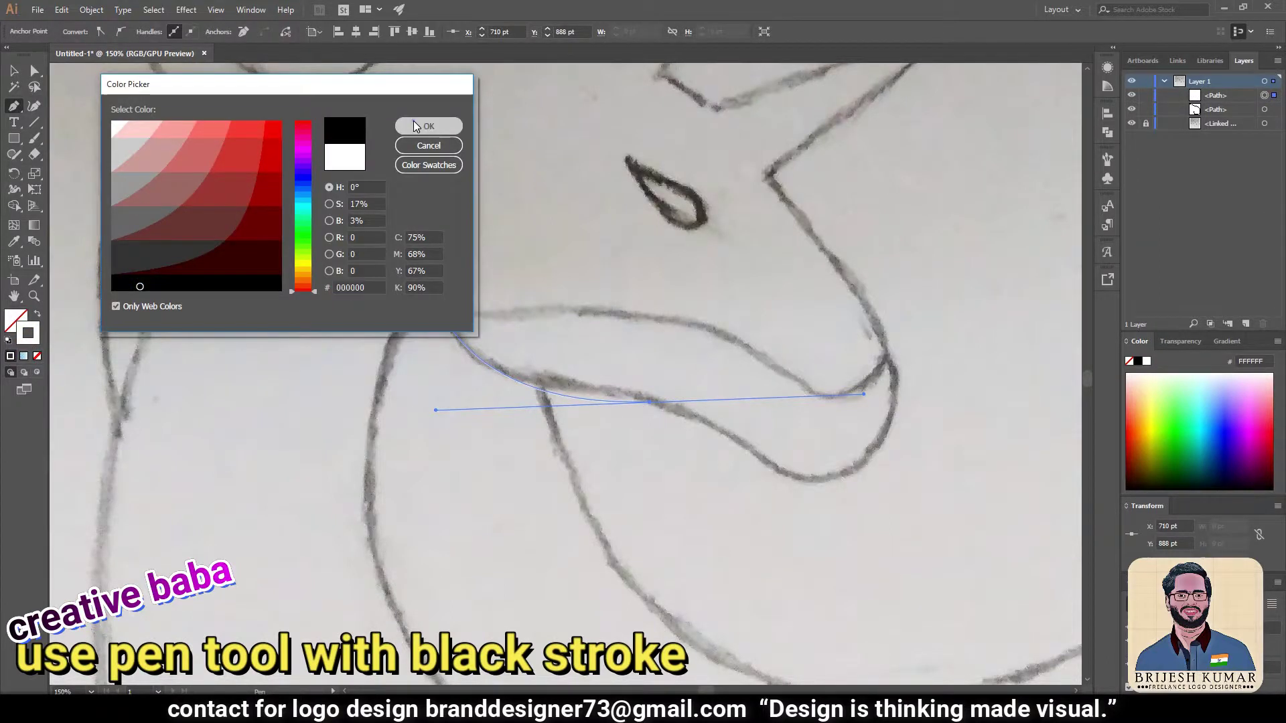
left_click(426, 125)
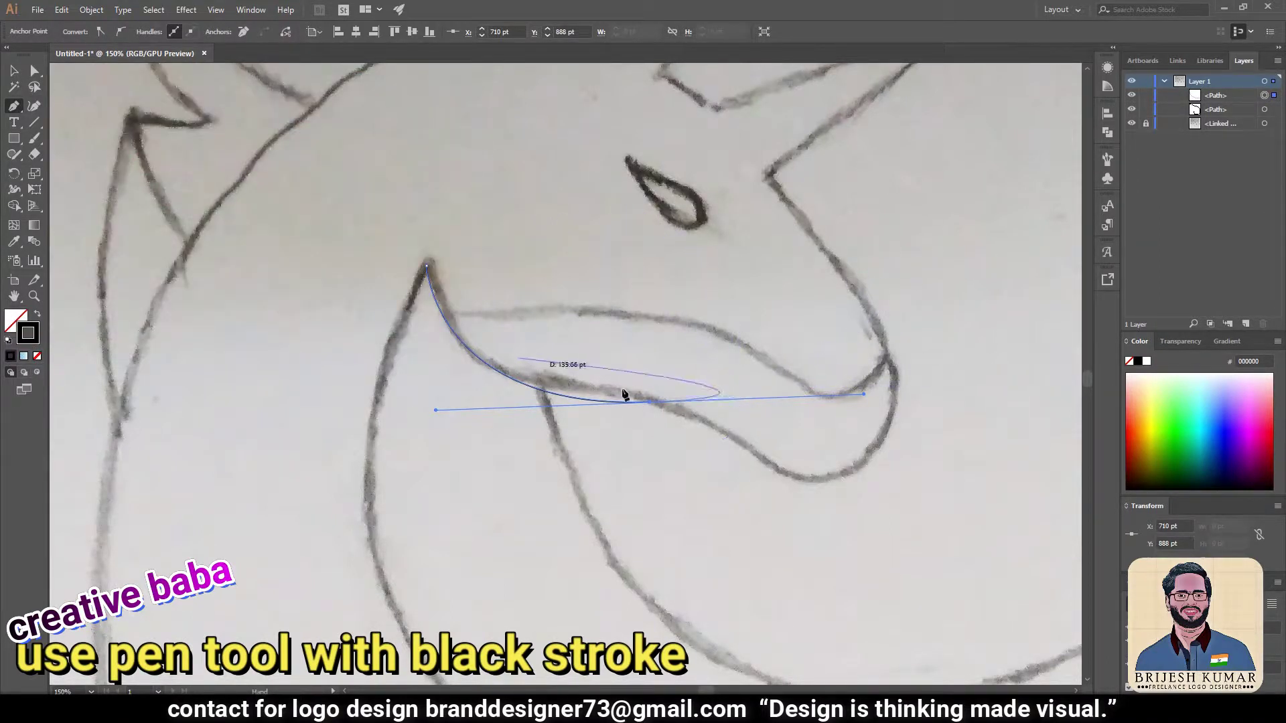
Apply the black stroke to the large traced outer curve, then deselect it.
key("ctrl+minus")
key("ctrl+minus")
key("v")
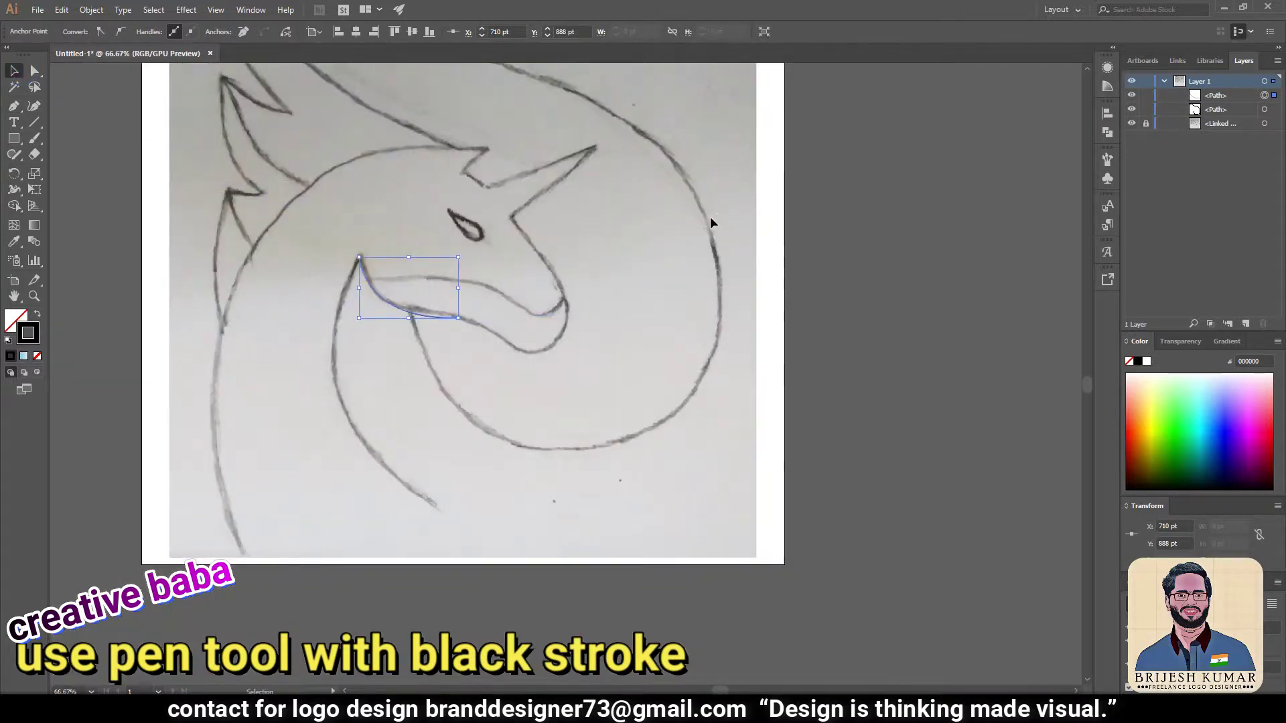
left_click(710, 219)
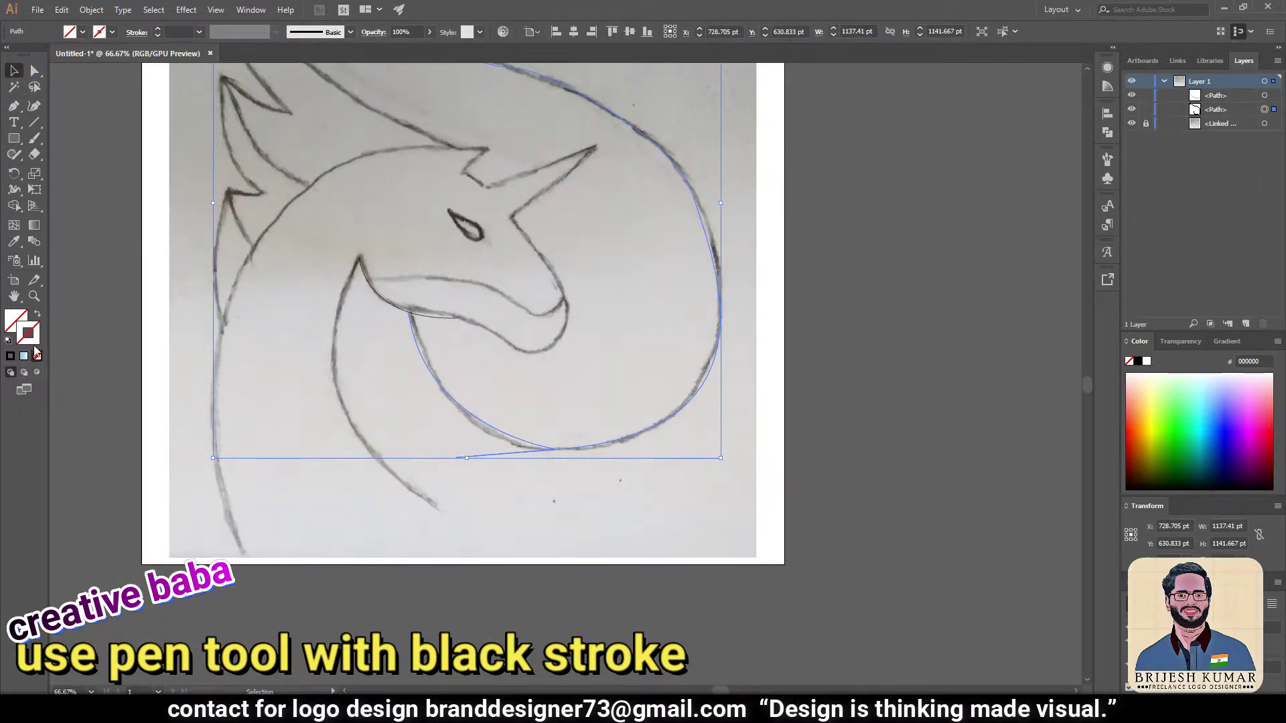
left_click(11, 356)
left_click(781, 225)
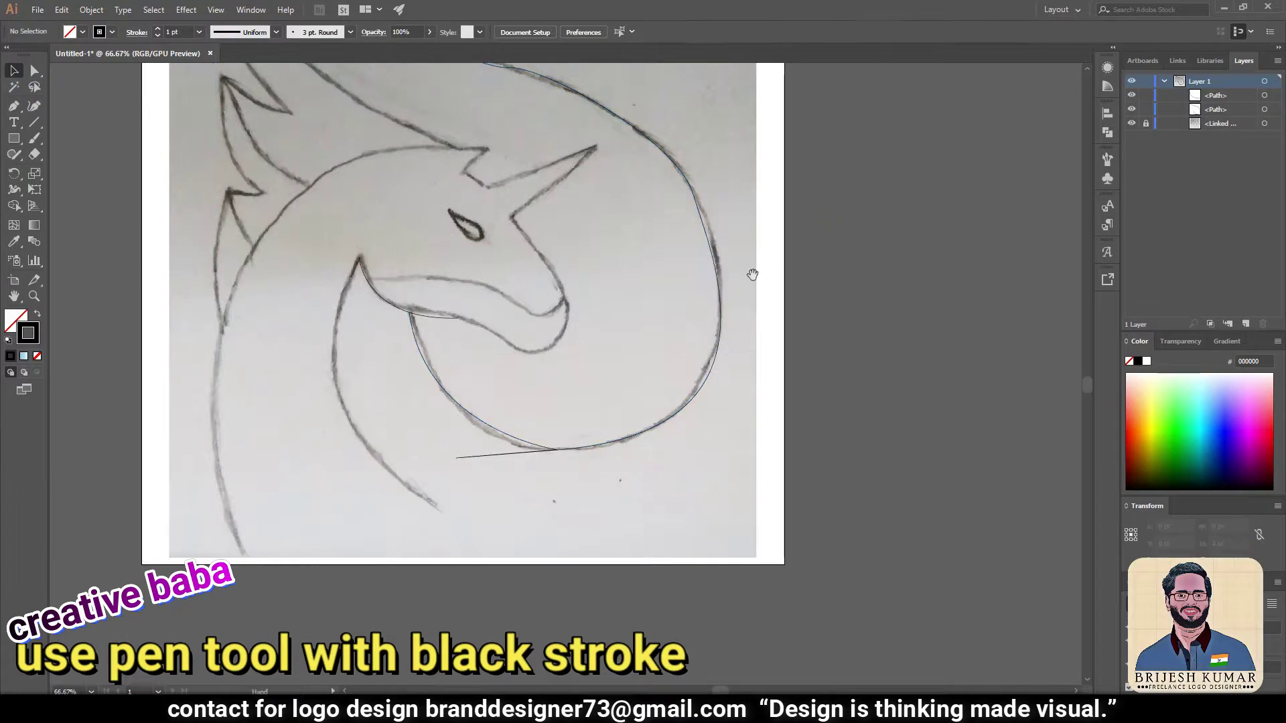
key("ctrl+plus")
key("ctrl+plus")
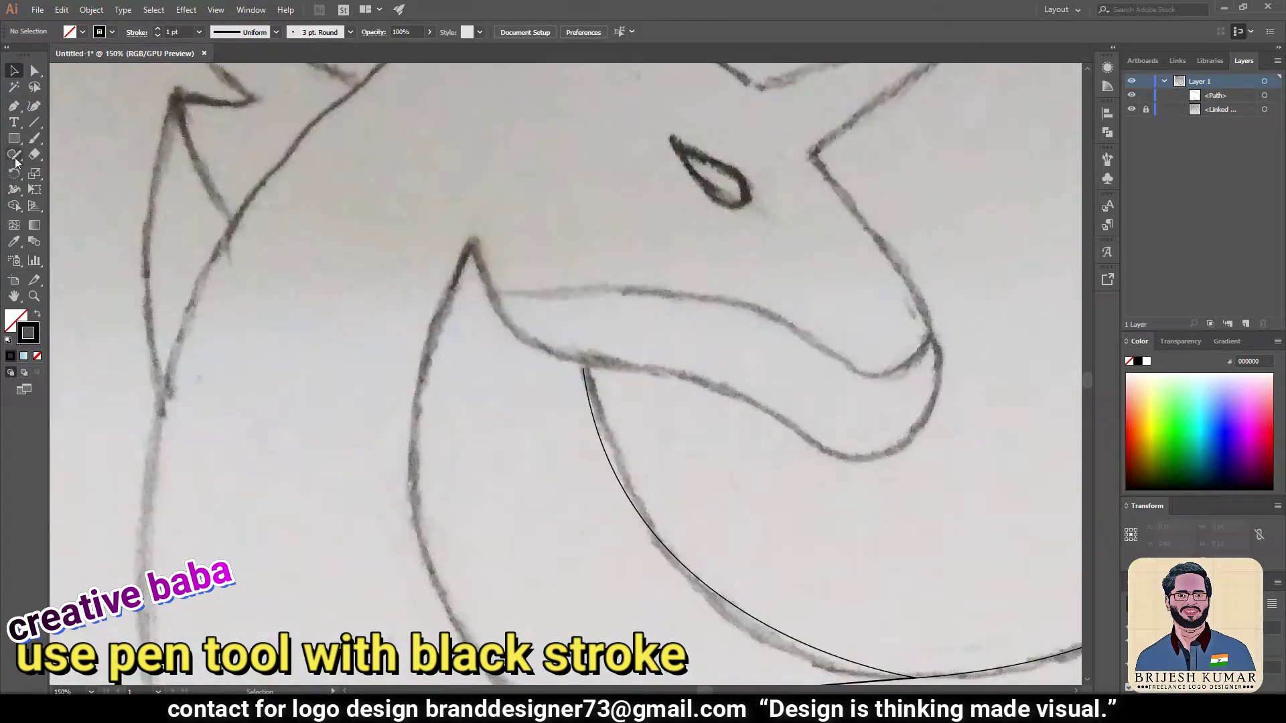
Start the head outline along the upper lip, muzzle, face and horn.
left_click(472, 246)
left_click_drag(663, 373, 762, 368)
left_click_drag(846, 387, 840, 385)
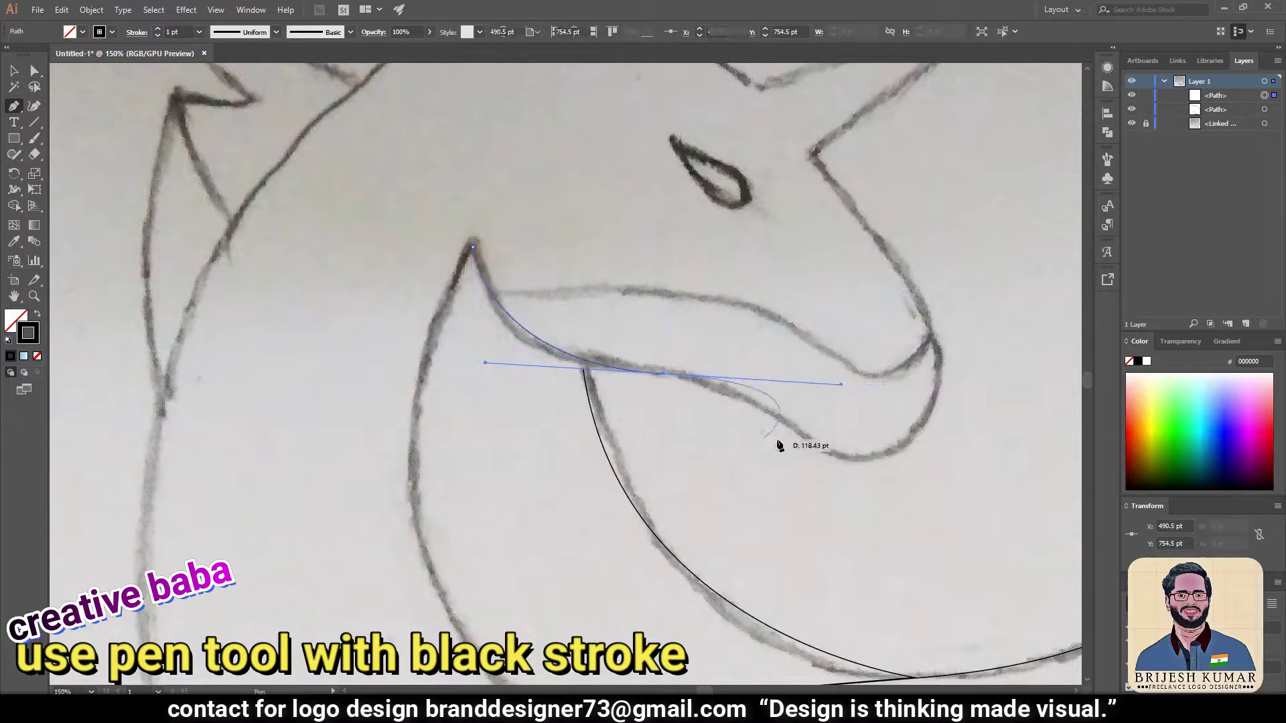
left_click(663, 373)
left_click_drag(806, 439, 846, 436)
left_click_drag(929, 343, 901, 242)
left_click_drag(812, 155, 979, 140)
Trace the back of the head and close the head outline at its tip.
scroll(980, 140, "down", 3)
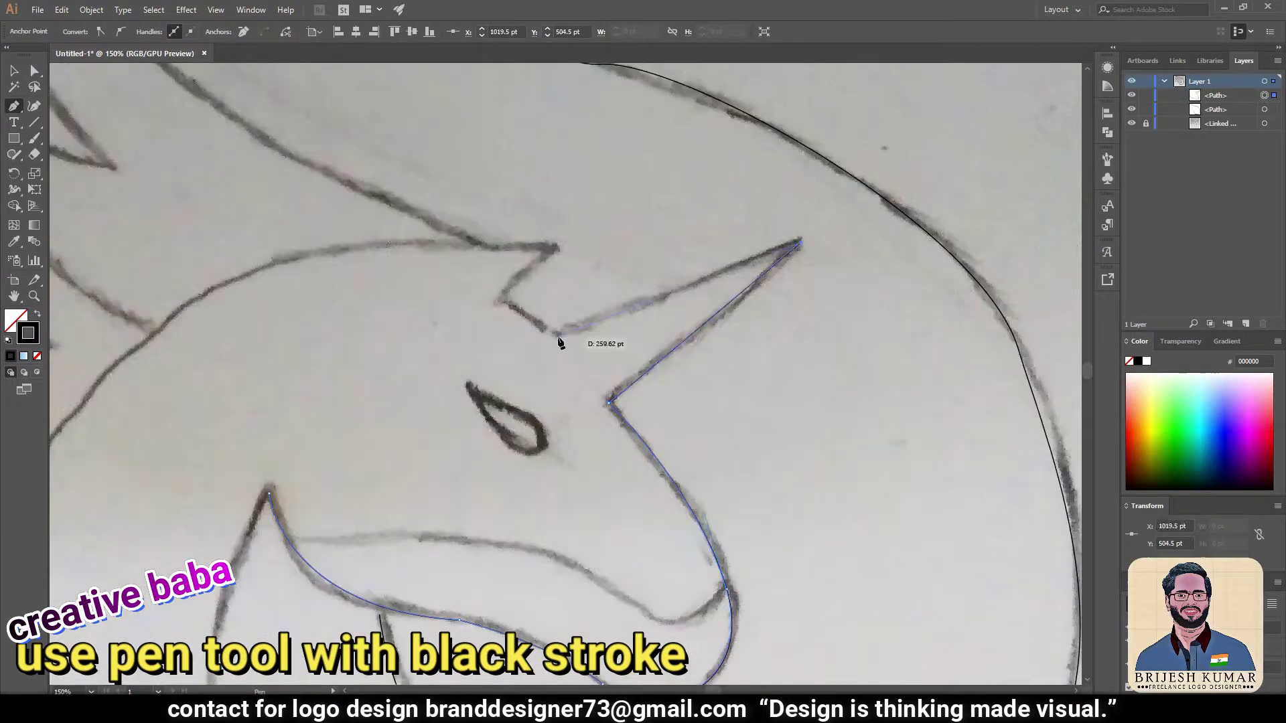
scroll(149, 336, "up", 3)
left_click_drag(305, 409, 199, 614)
scroll(198, 614, "down", 3)
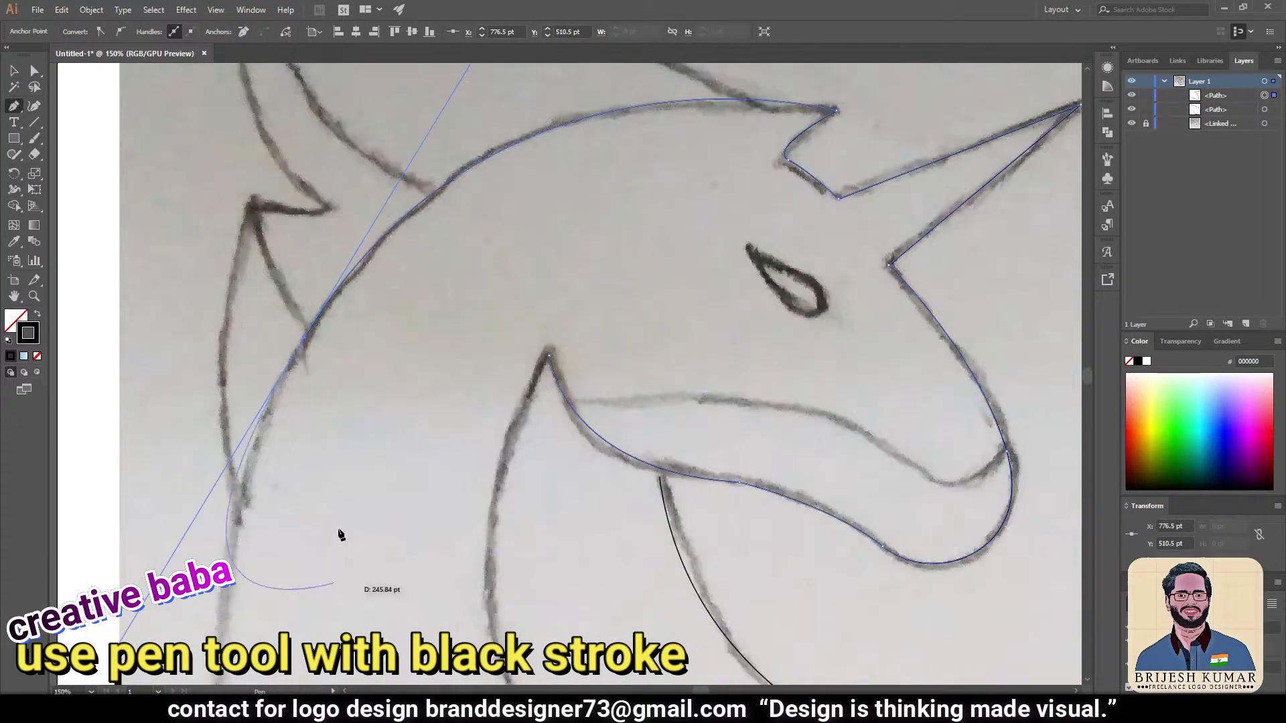
scroll(339, 532, "up", 3)
scroll(464, 480, "up", 3)
scroll(318, 522, "down", 3)
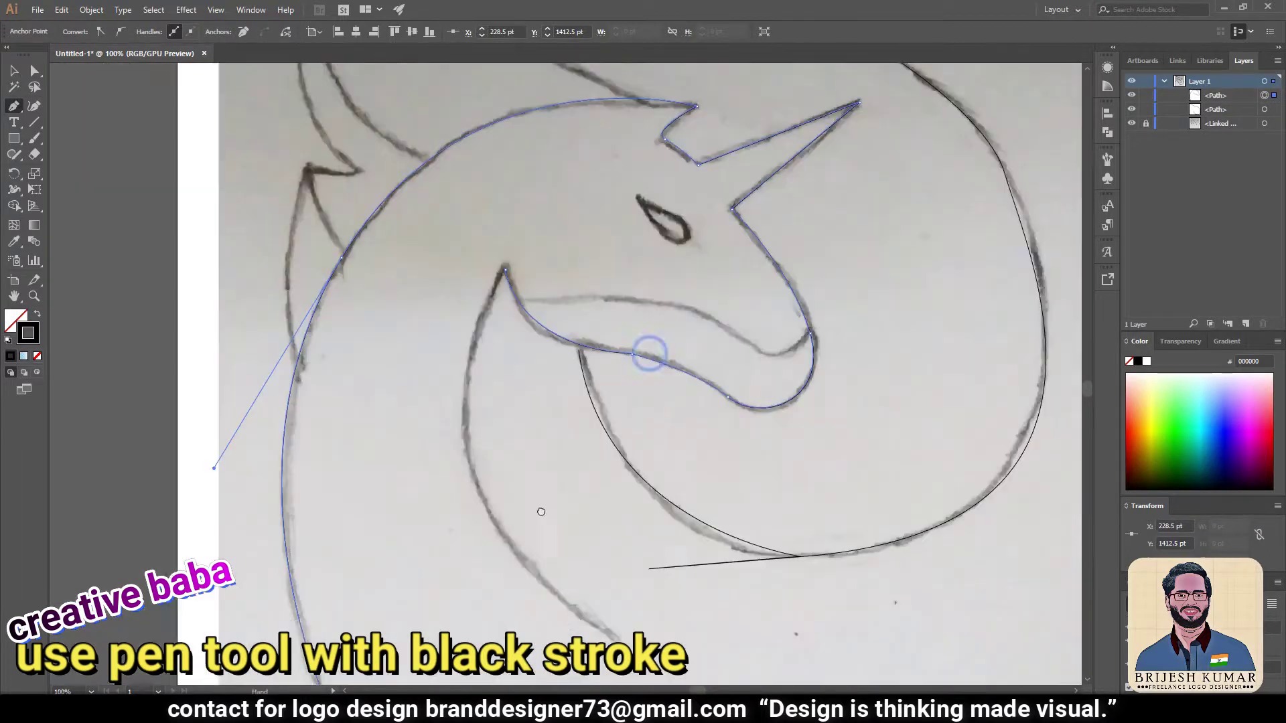
left_click_drag(453, 333, 583, 67)
Draw a separate mouth line toward the muzzle and a curved ear path.
left_click(471, 366)
mouse_move(758, 400)
left_mouse_down()
mouse_move(782, 344)
mouse_move(879, 457)
left_mouse_up()
key("Escape")
left_click(328, 318)
left_click_drag(364, 406, 400, 434)
Trace a wing feather from tip to notch and close it toward the head.
left_click(319, 149)
left_click_drag(378, 324, 391, 335)
left_click_drag(308, 298, 302, 267)
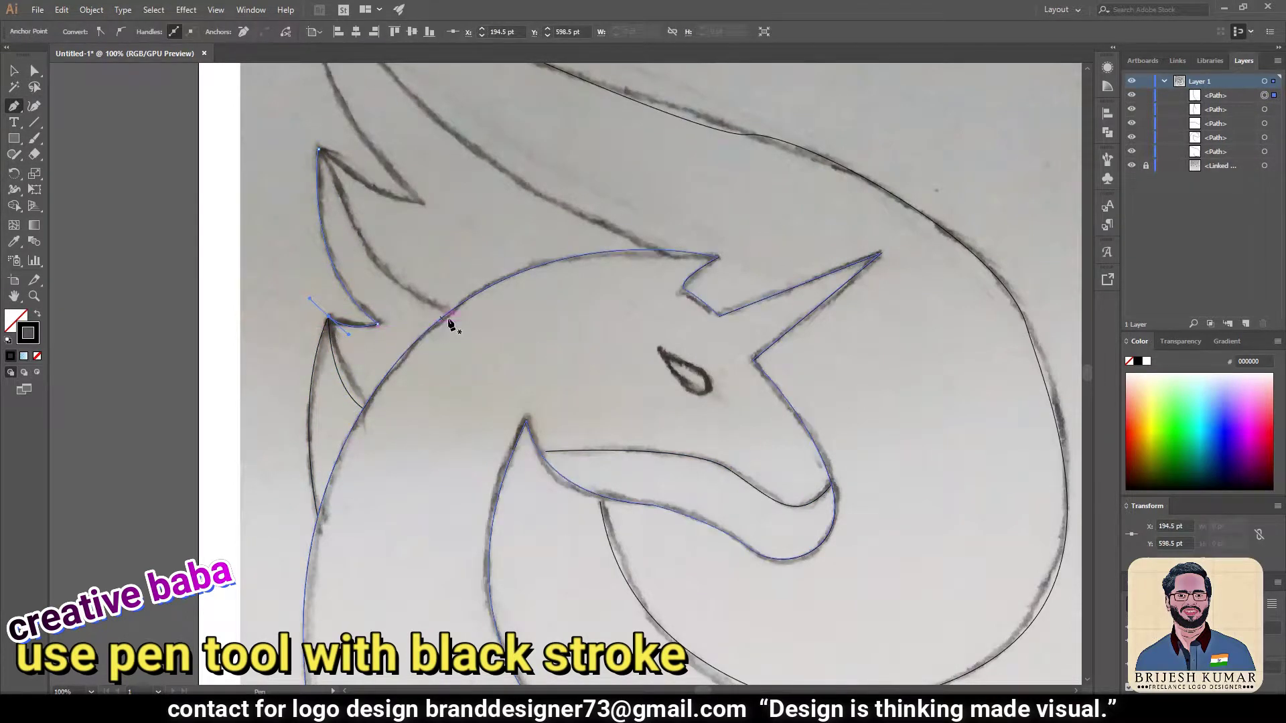
left_click(449, 311)
scroll(340, 85, "up", 5)
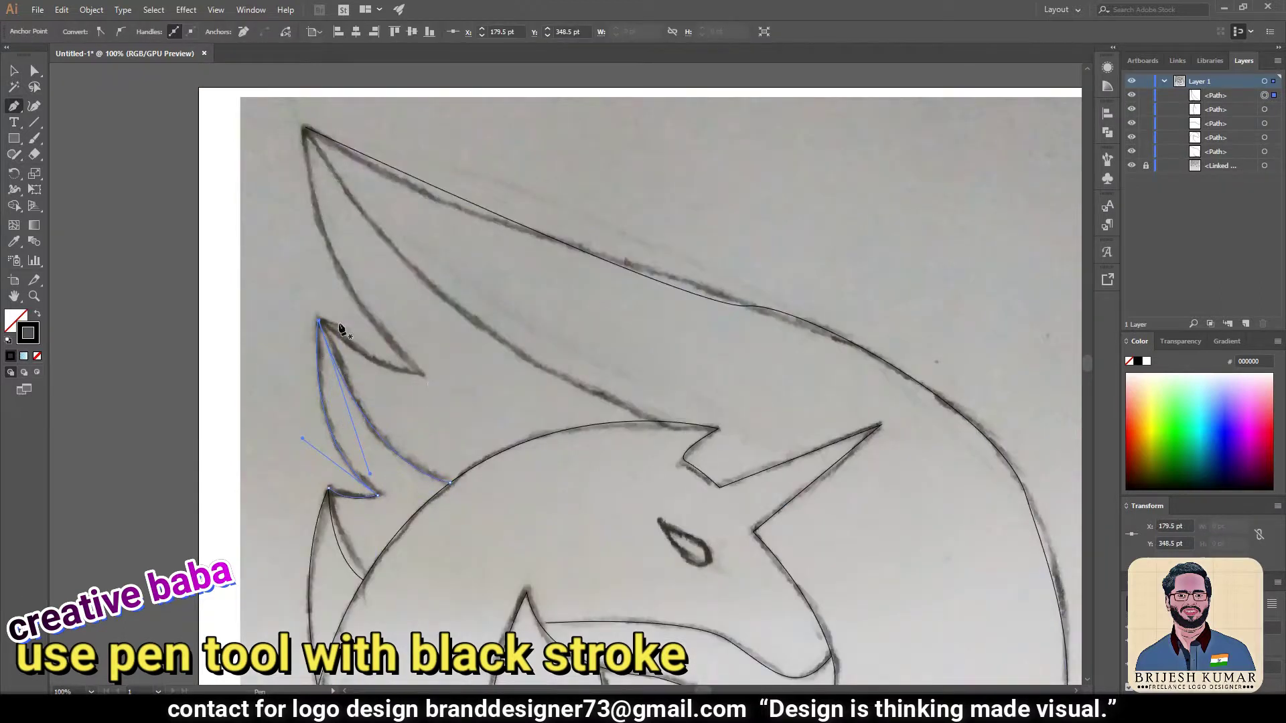
left_click(422, 378)
scroll(360, 65, "up", 4)
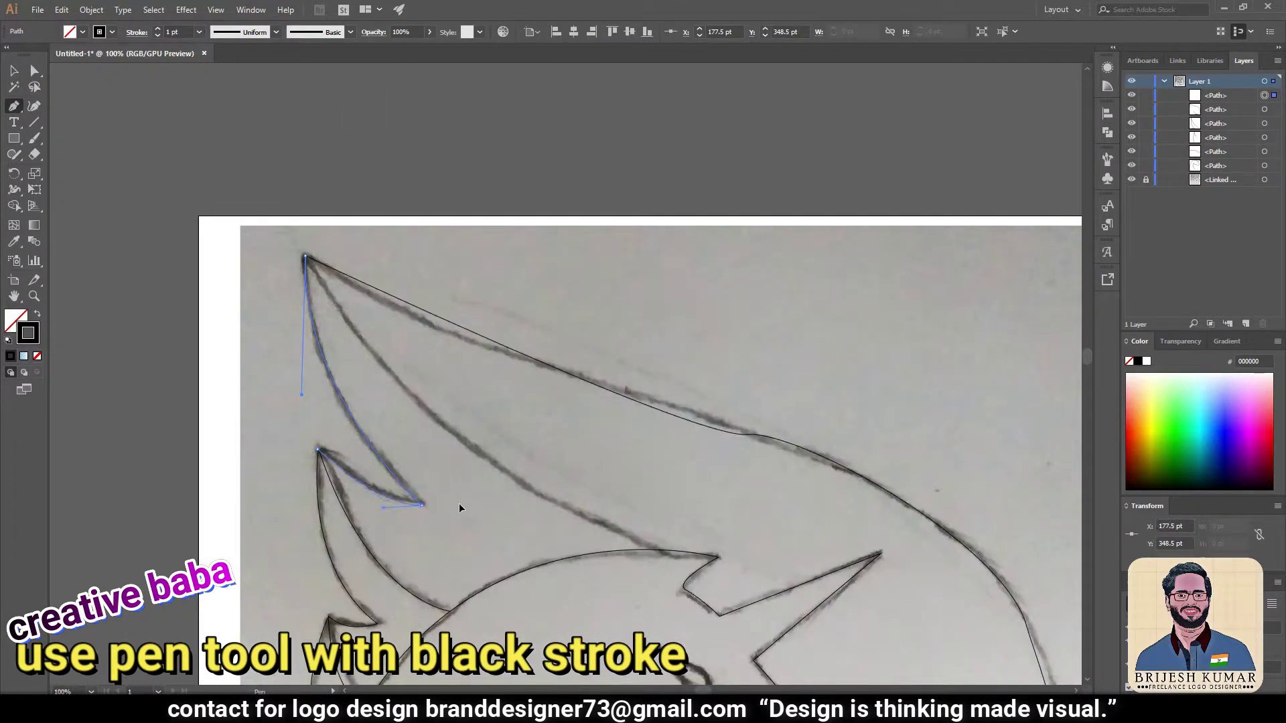
scroll(469, 335, "down", 5)
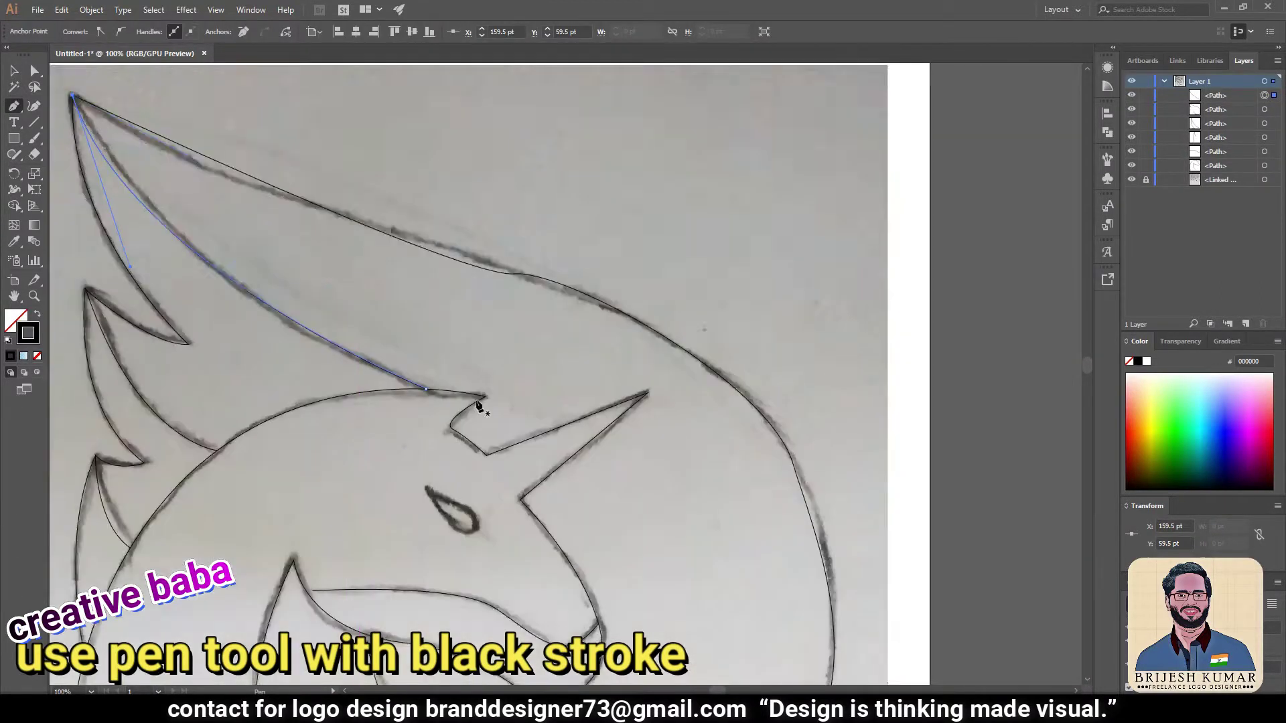
scroll(469, 335, "right", 3)
left_click_drag(486, 266, 531, 315)
left_click(486, 266)
left_click(669, 324, "ctrl")
Nudge a curve to follow the sketch lines, then deselect.
scroll(669, 324, "down", 3, "alt")
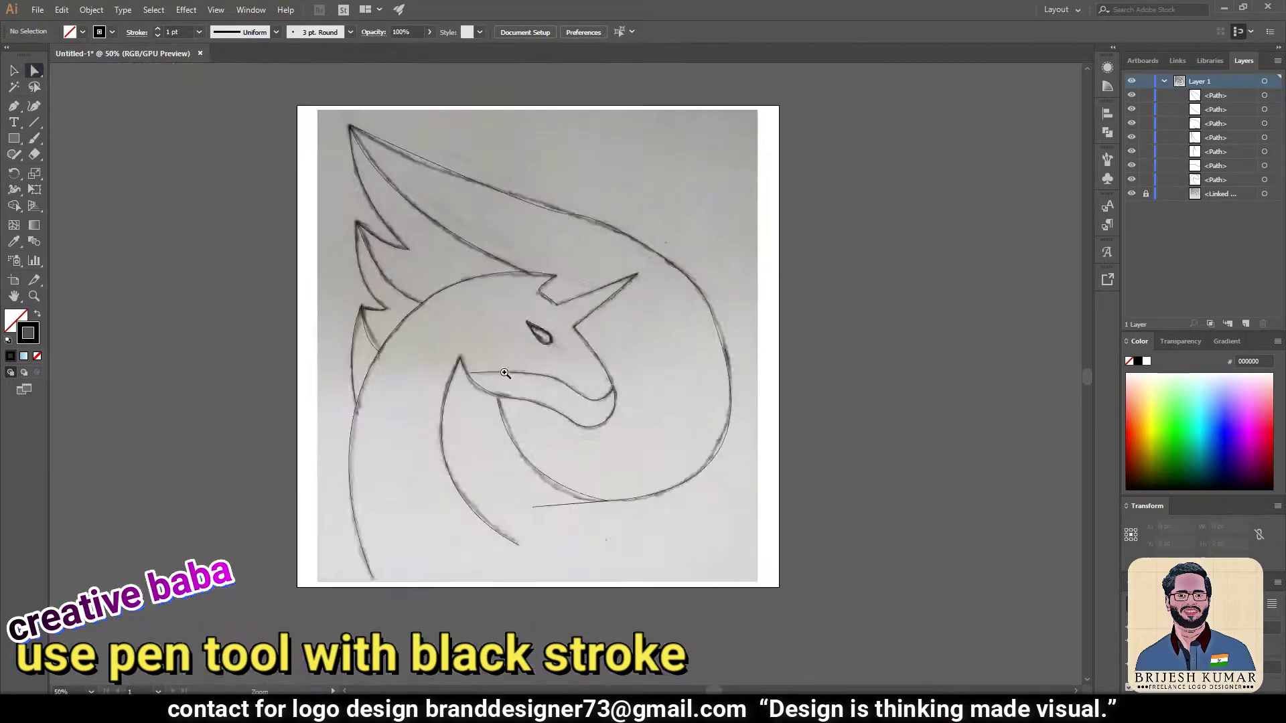
scroll(681, 676, "up", 3, "alt")
left_click_drag(289, 479, 303, 487)
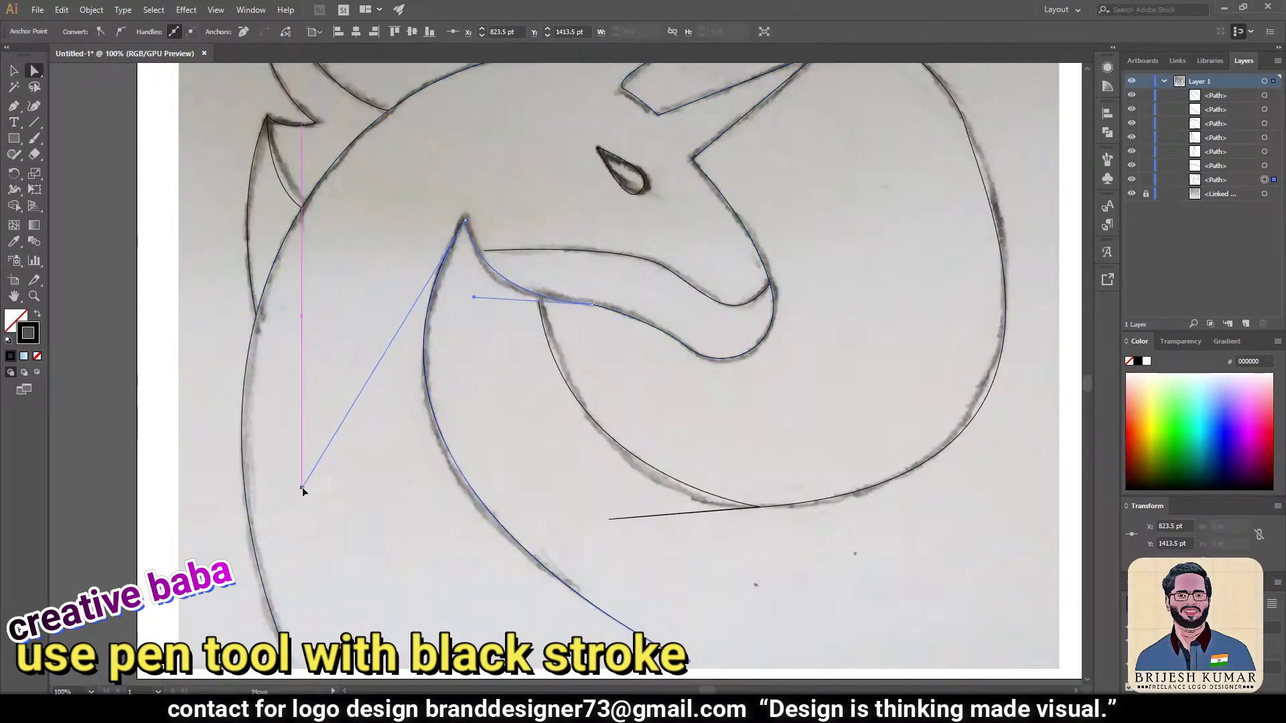
key("ctrl+shift+a")
Reshape the lower outer curve along the sketch by adjusting its points.
left_click(760, 507, "ctrl")
scroll(798, 464, "up", 3, "alt")
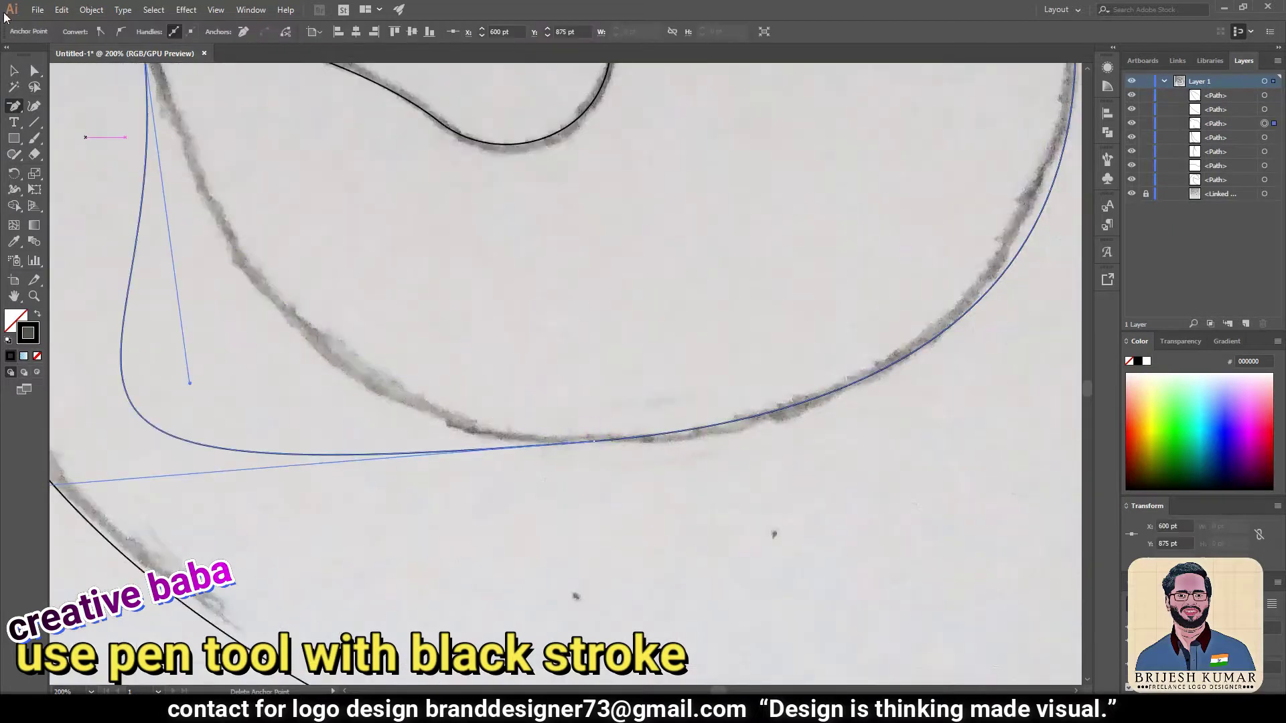
scroll(734, 305, "down", 2, "alt")
scroll(735, 305, "right", 5)
left_click_drag(509, 535, 804, 557)
scroll(698, 337, "up", 3)
scroll(697, 337, "up", 3)
left_click(593, 332)
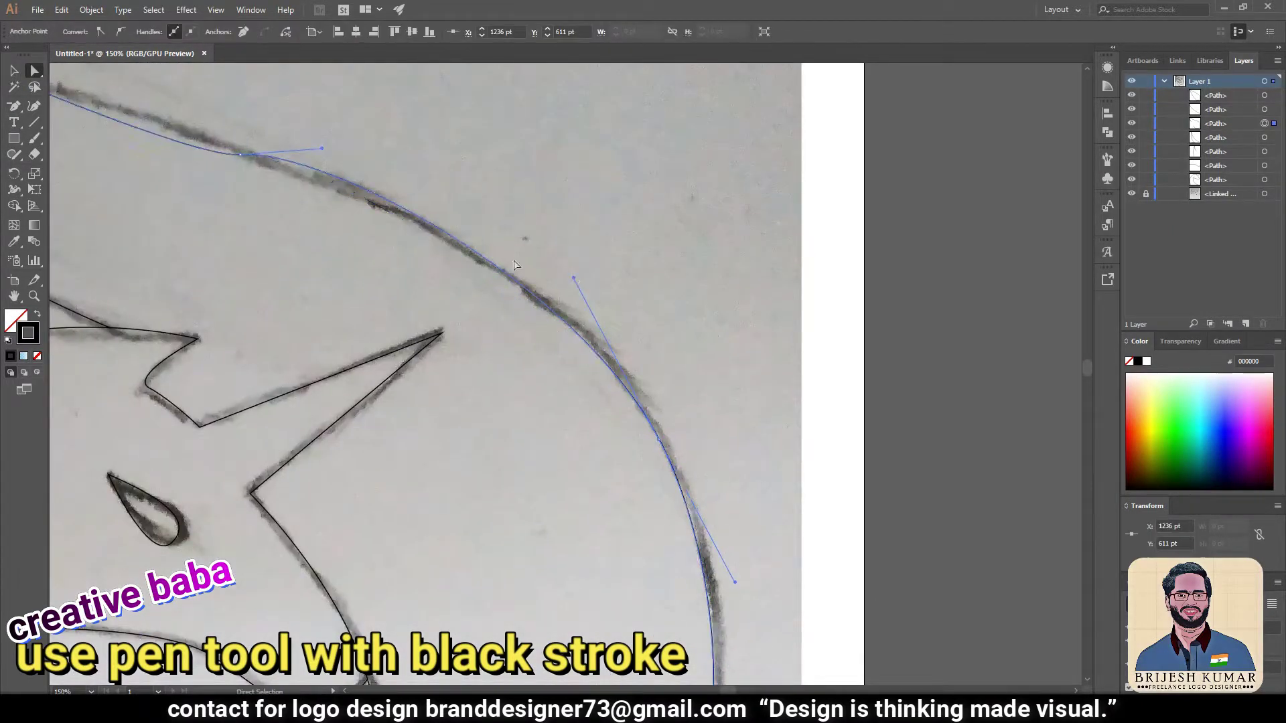
scroll(487, 320, "up", 5)
scroll(487, 319, "up", 5)
Bow the wing's top edge from the tip point to match the sketch.
left_click(244, 258)
left_click_drag(241, 335, 231, 469)
left_click(13, 106)
left_click(67, 154)
left_click_drag(243, 258, 345, 313)
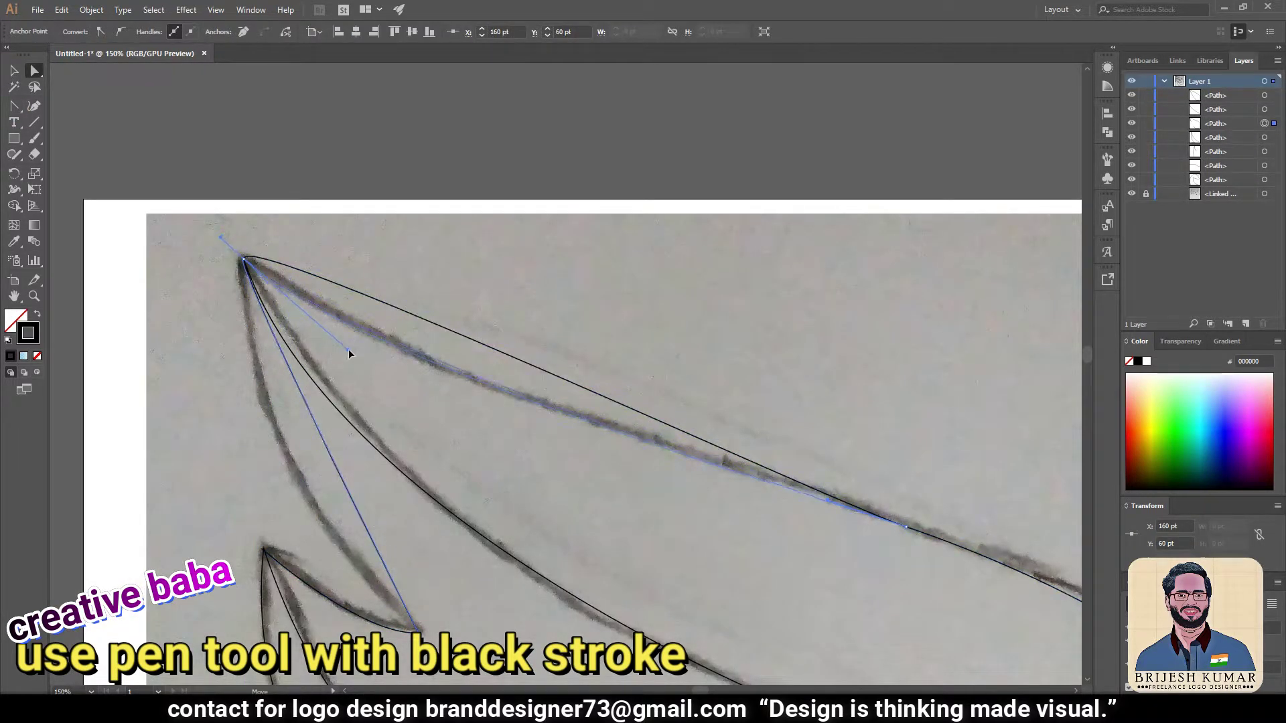
left_click(261, 549)
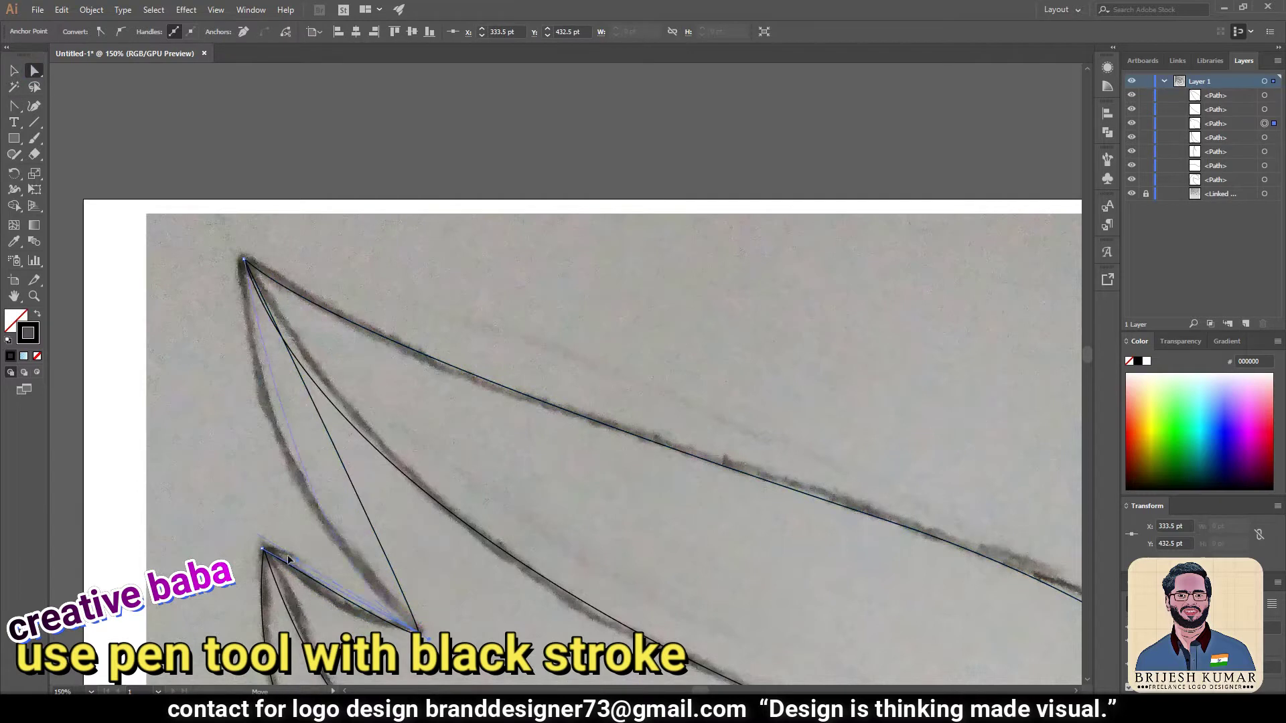
Convert the small feather tip on the wing path back to a sharp corner.
left_click(289, 516)
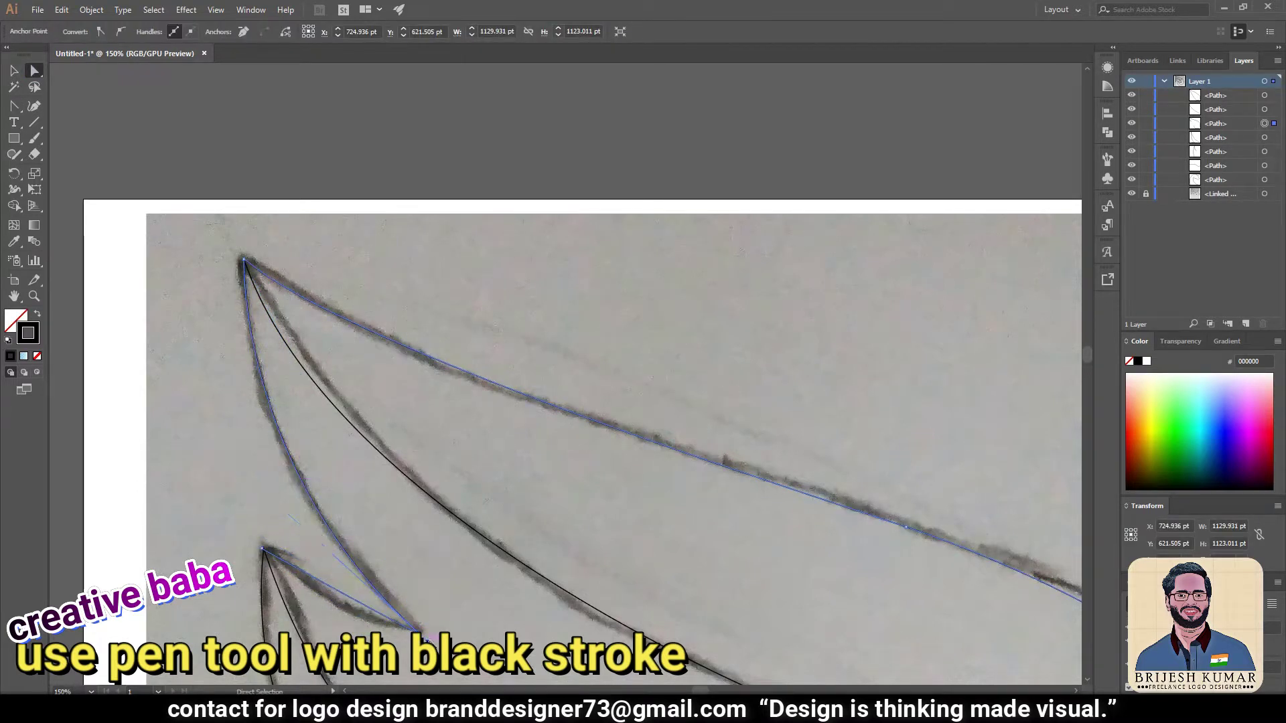
scroll(428, 640, "down", 2)
key("shift+c")
mouse_move(419, 572)
left_mouse_down()
mouse_move(501, 643)
mouse_move(420, 574)
left_mouse_up()
left_click(263, 491, "ctrl")
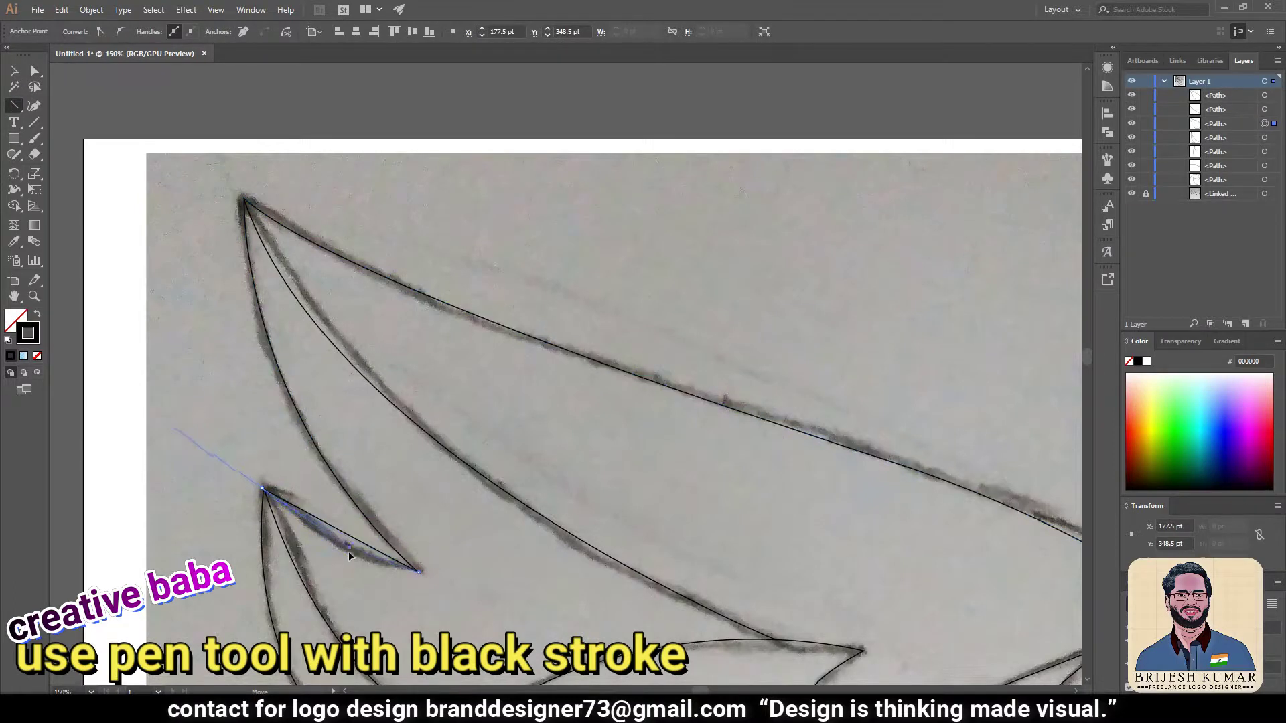
Select an anchor on the outer mane outline, then deselect the path.
key("ctrl+minus")
scroll(529, 360, "down", 3)
left_click(469, 415)
left_click(602, 550)
left_click(637, 526)
Zoom out to the whole drawing and select every traced path.
key("ctrl+minus")
key("ctrl+minus")
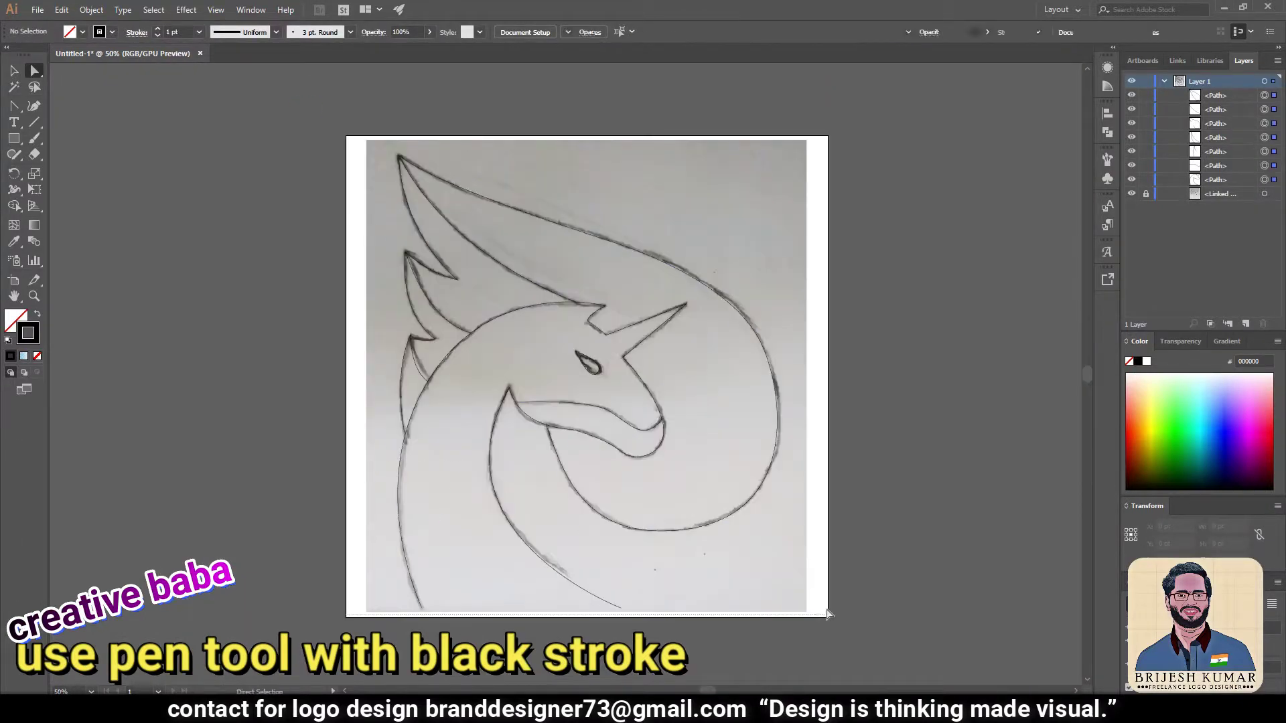
key("ctrl+plus")
left_click_drag(938, 683, 817, 641)
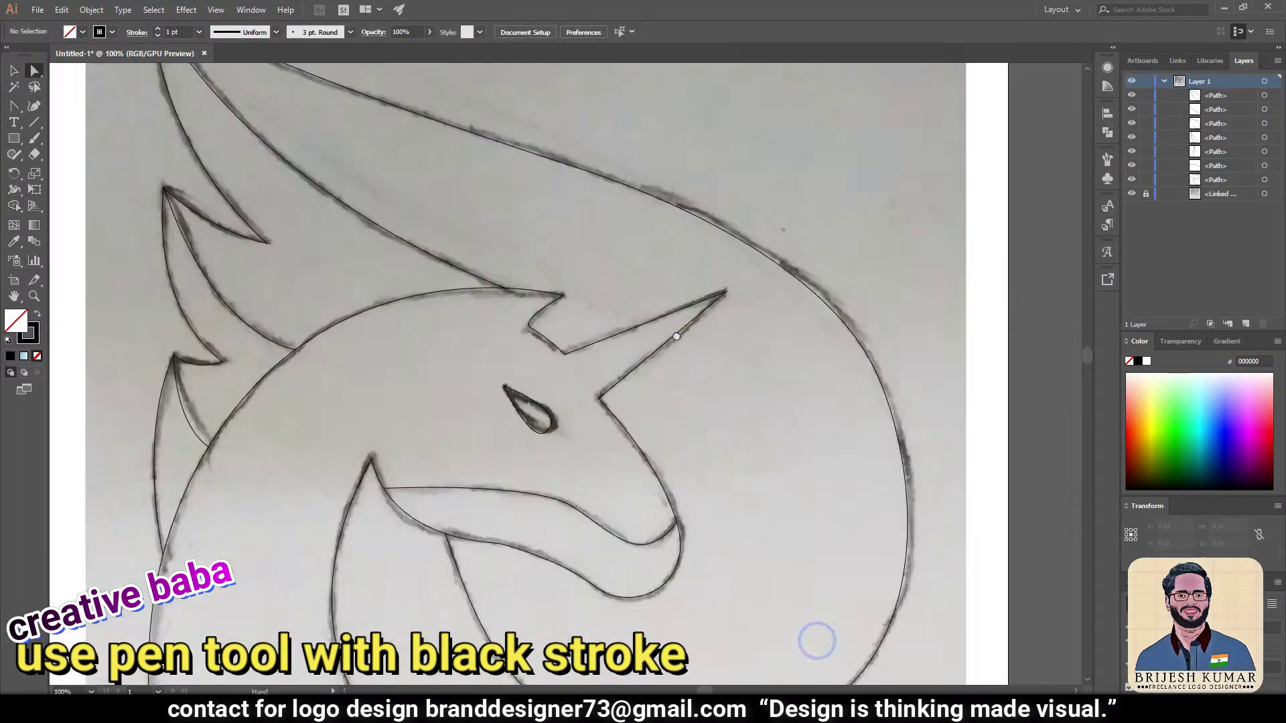
left_click_drag(690, 543, 811, 642)
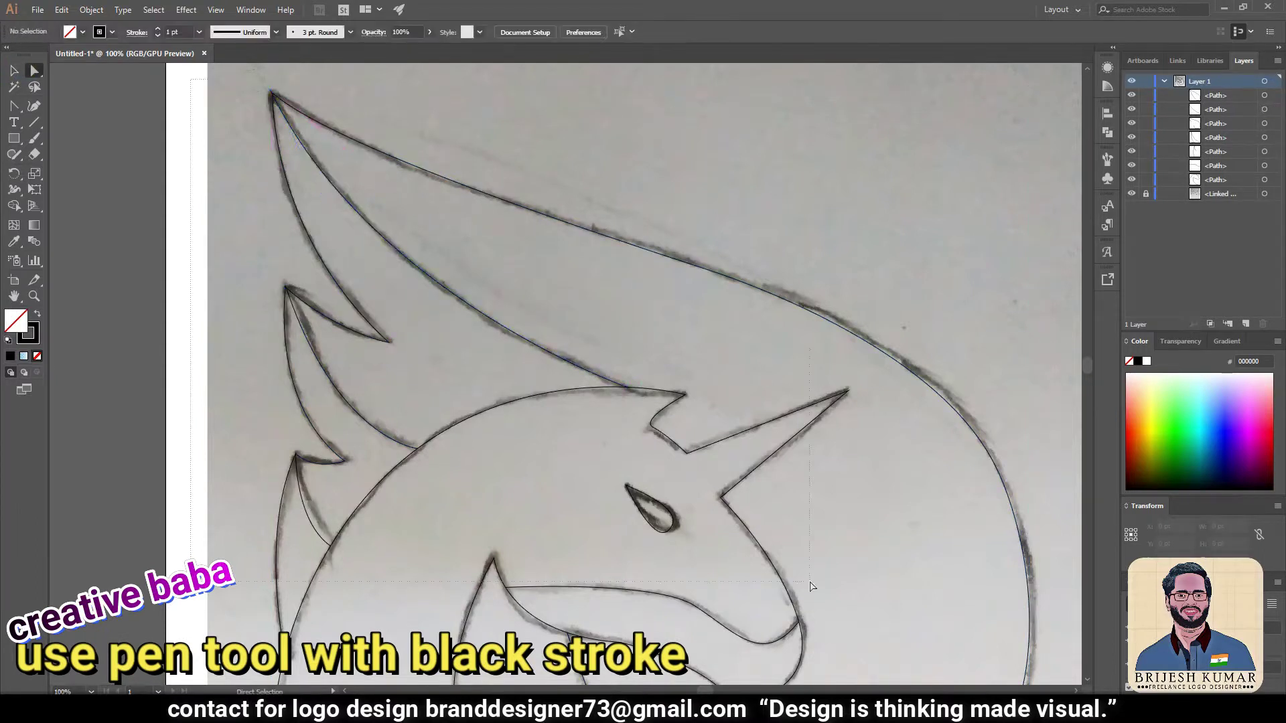
key("ctrl+minus")
key("ctrl+a")
key("shift+m")
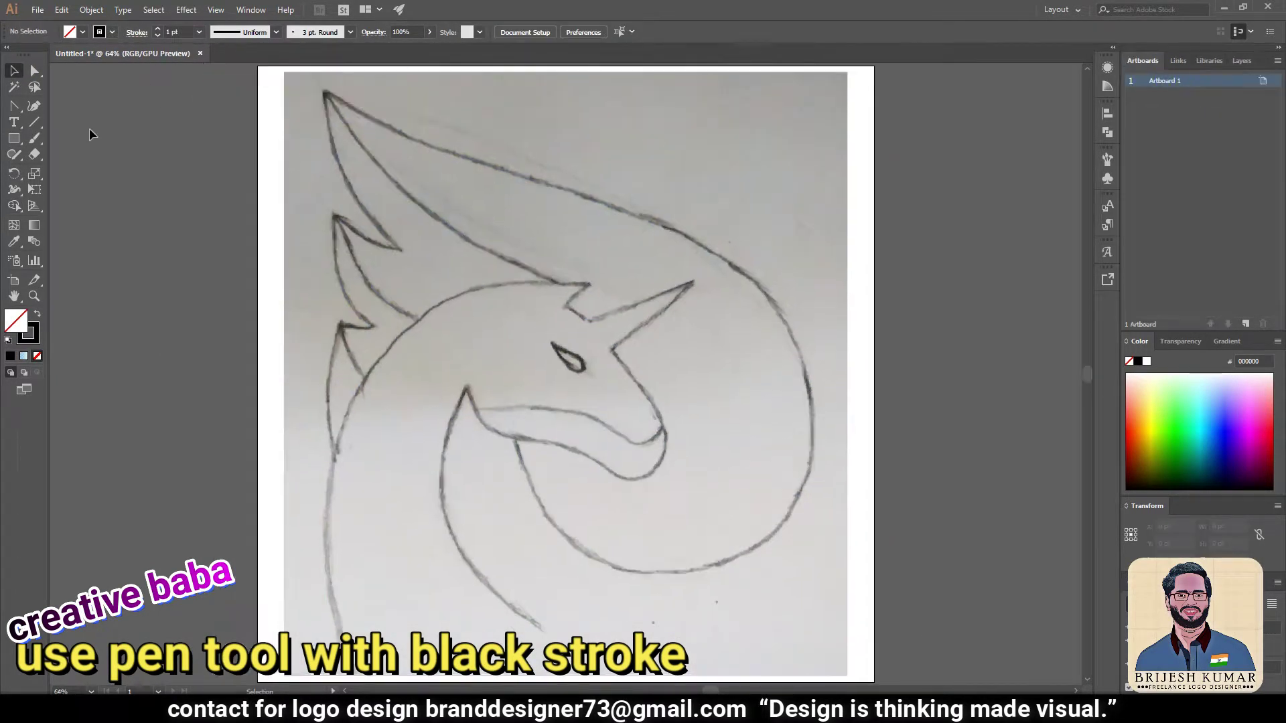
Trace the big outer wing curve from the top tip around to a sharp jaw corner.
left_click(13, 106)
left_click(324, 93)
left_click_drag(729, 242, 834, 273)
left_click_drag(712, 568, 540, 648)
left_click_drag(516, 438, 543, 461)
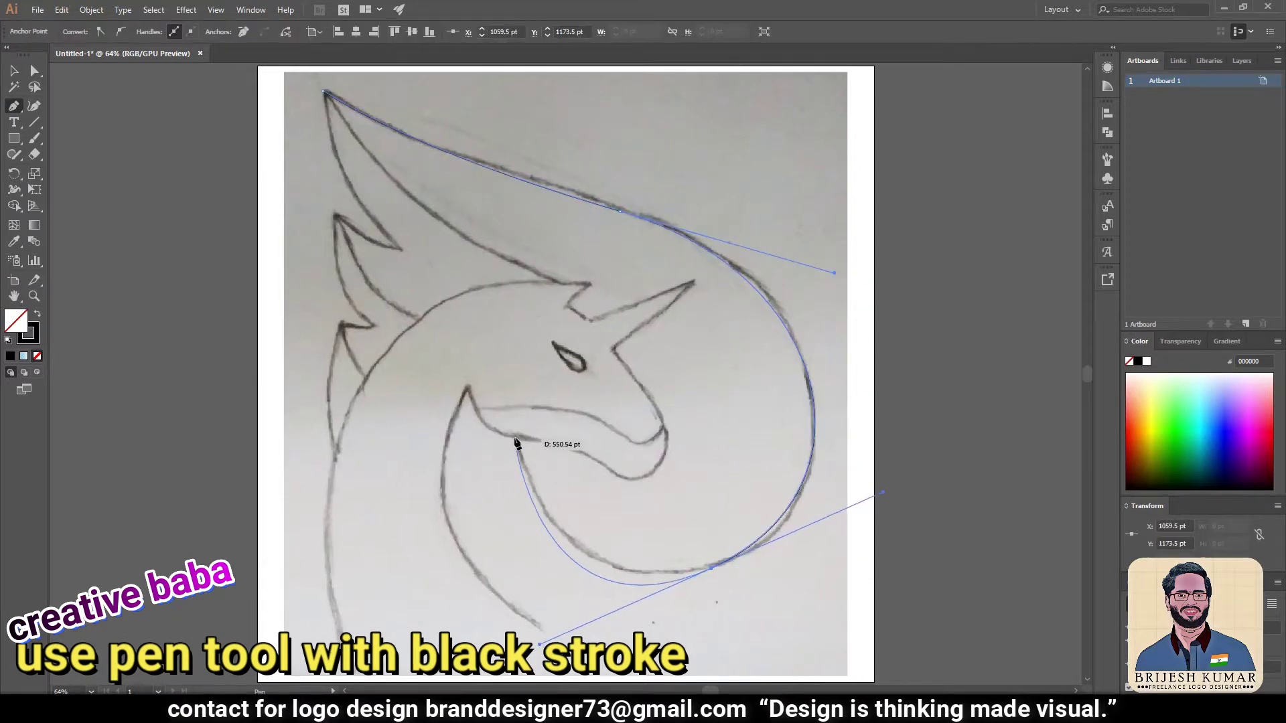
left_click(467, 388)
Curve the outline along the lower neck and back of the head, undoing a misplaced anchor.
scroll(467, 388, "down", 5)
left_click_drag(561, 536, 834, 665)
left_click_drag(274, 310, 225, 516)
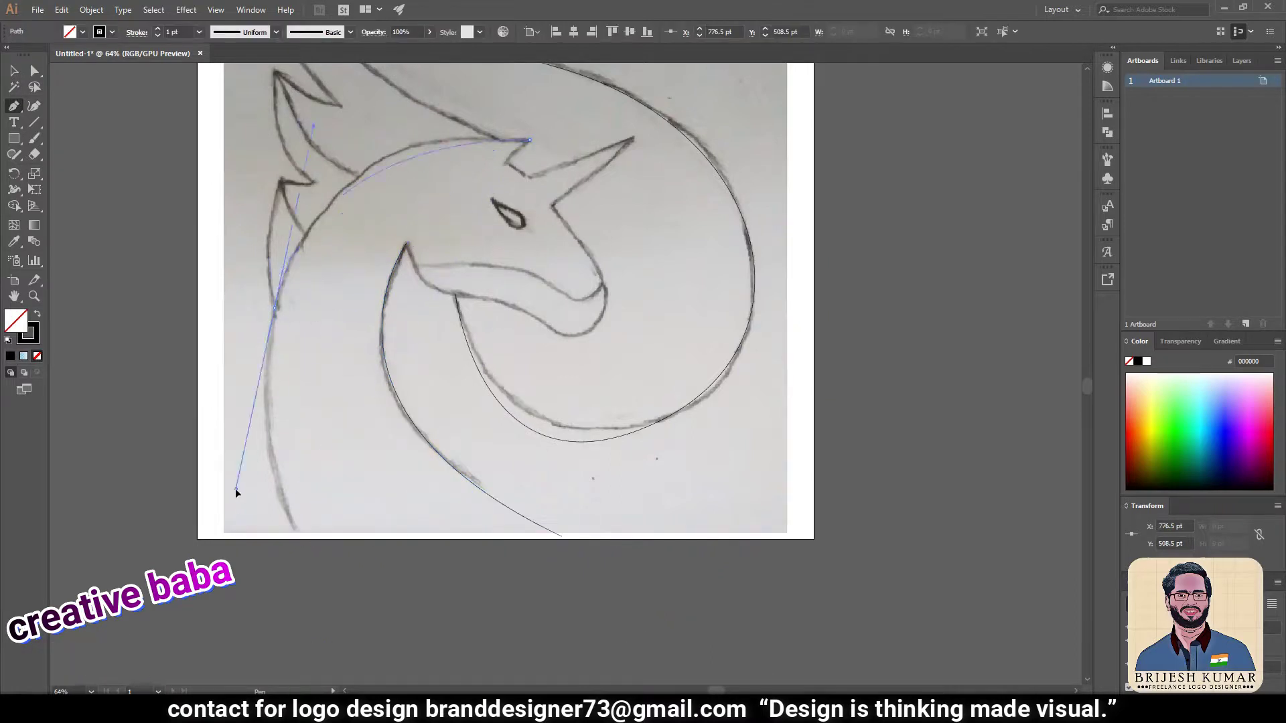
key("ctrl+z")
left_click_drag(405, 244, 486, 303)
left_click_drag(553, 206, 463, 97)
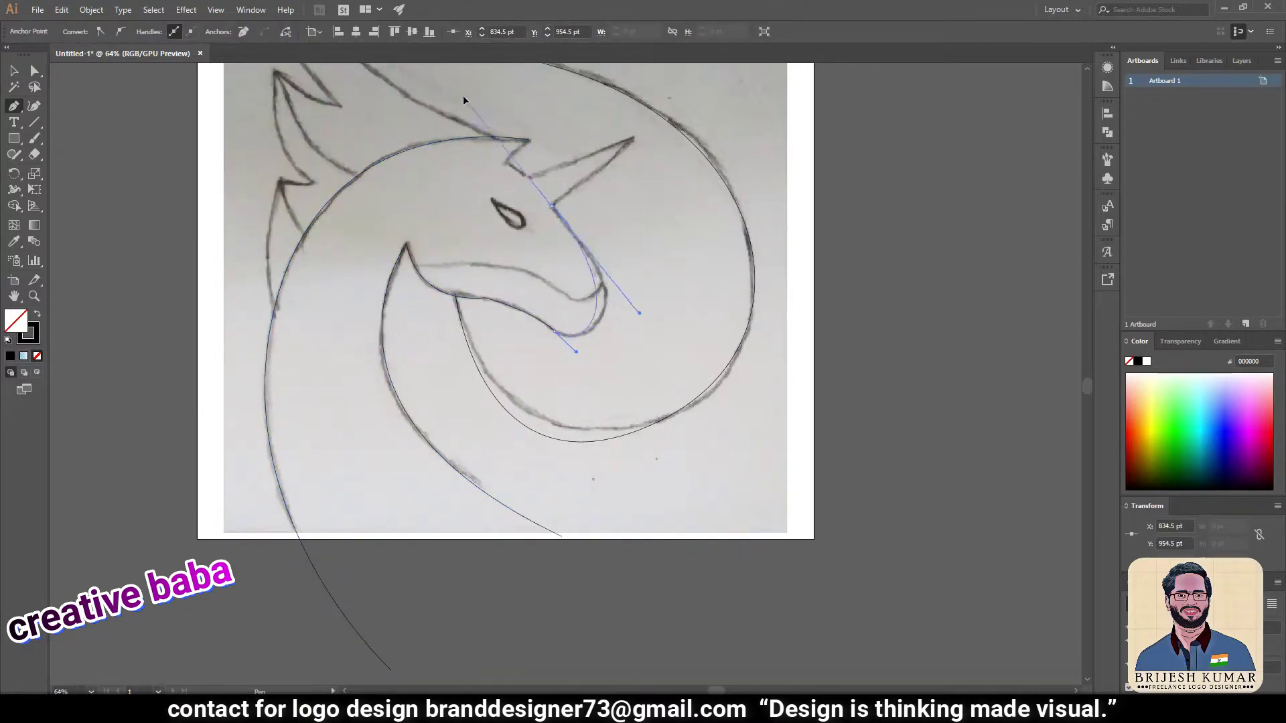
Outline the horn base, horn tip and ear notch, joining the existing head path.
left_click(632, 140)
left_click(535, 181)
left_click(507, 162)
left_click(530, 142)
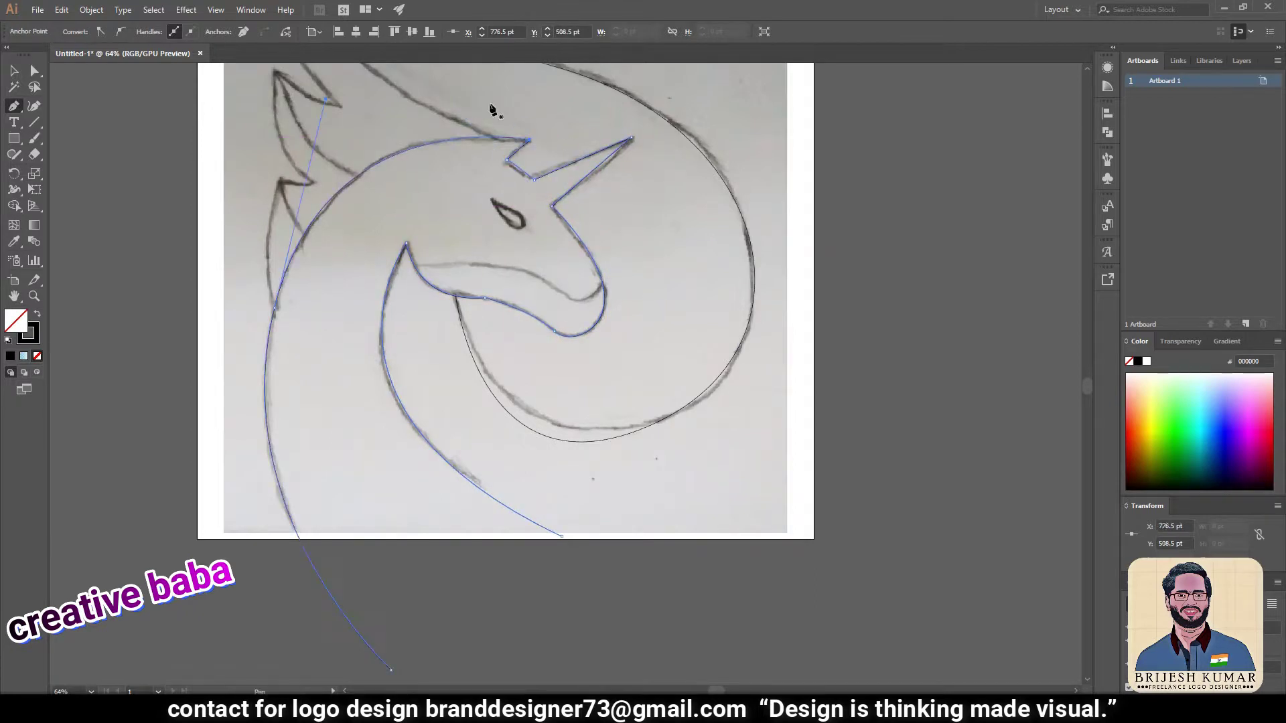
scroll(494, 109, "up", 3)
scroll(493, 109, "left", 1)
left_click_drag(563, 337, 703, 377)
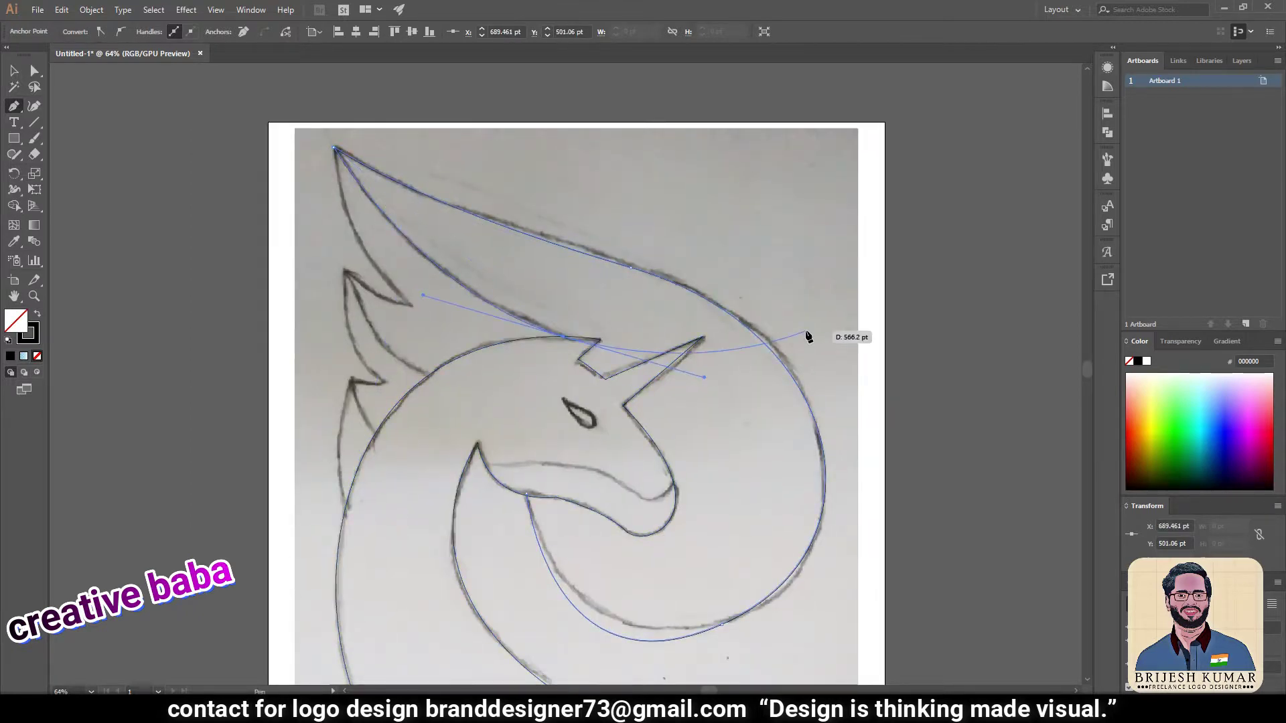
Outline the upper wing feather as a closed path matching the sketch.
left_click(346, 274)
left_click_drag(428, 376, 485, 396)
left_click_drag(335, 149, 352, 217)
left_click(429, 375)
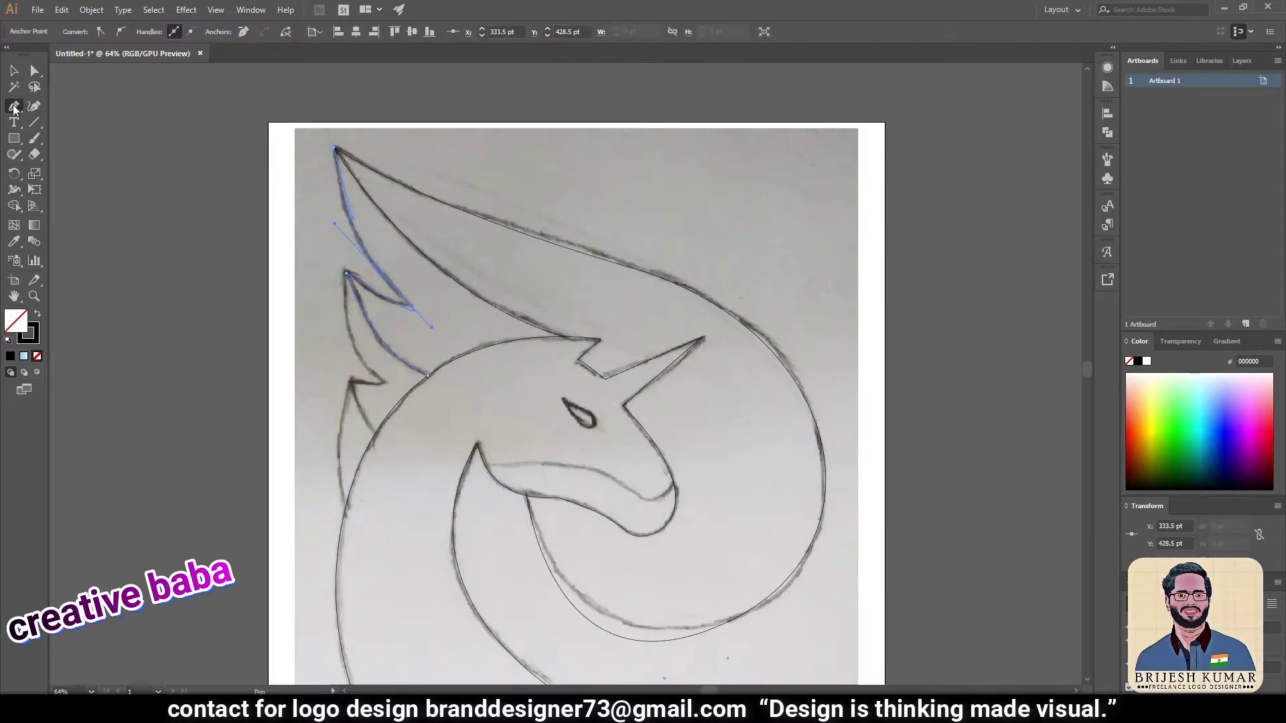
left_click_drag(336, 256, 328, 258)
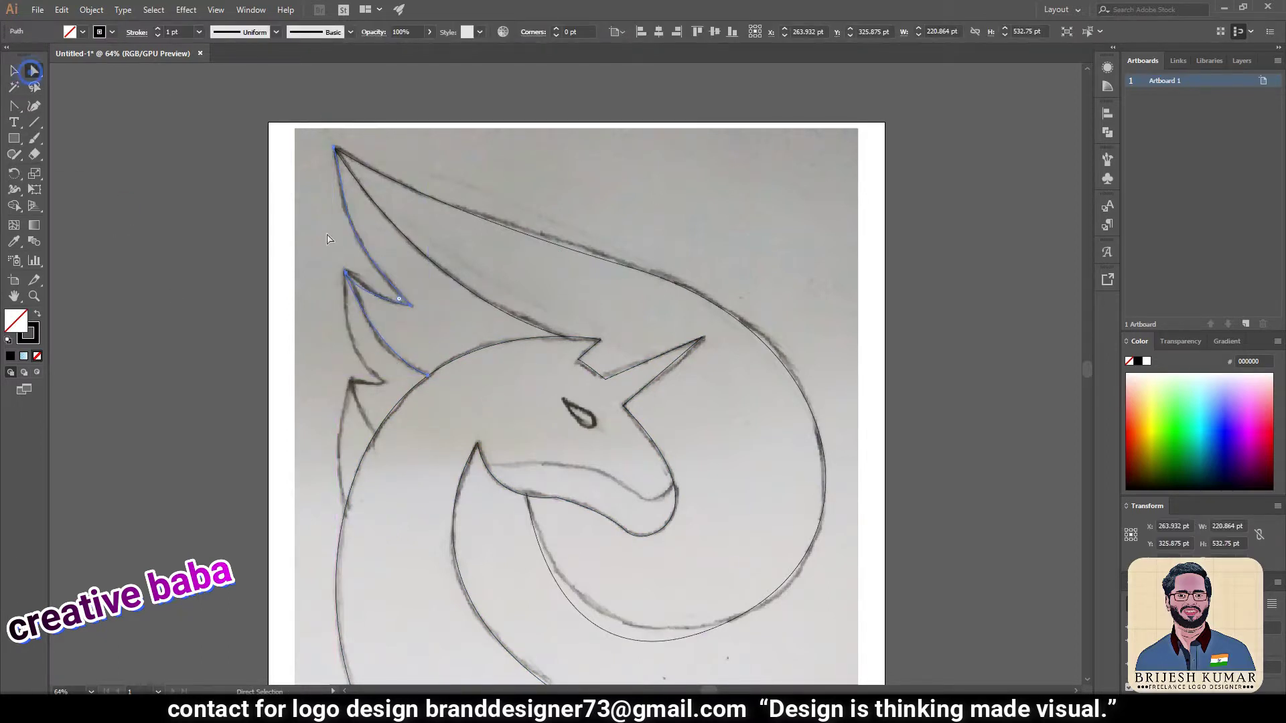
Outline the lower wing feather and draw the snout line along the muzzle.
left_click(14, 106)
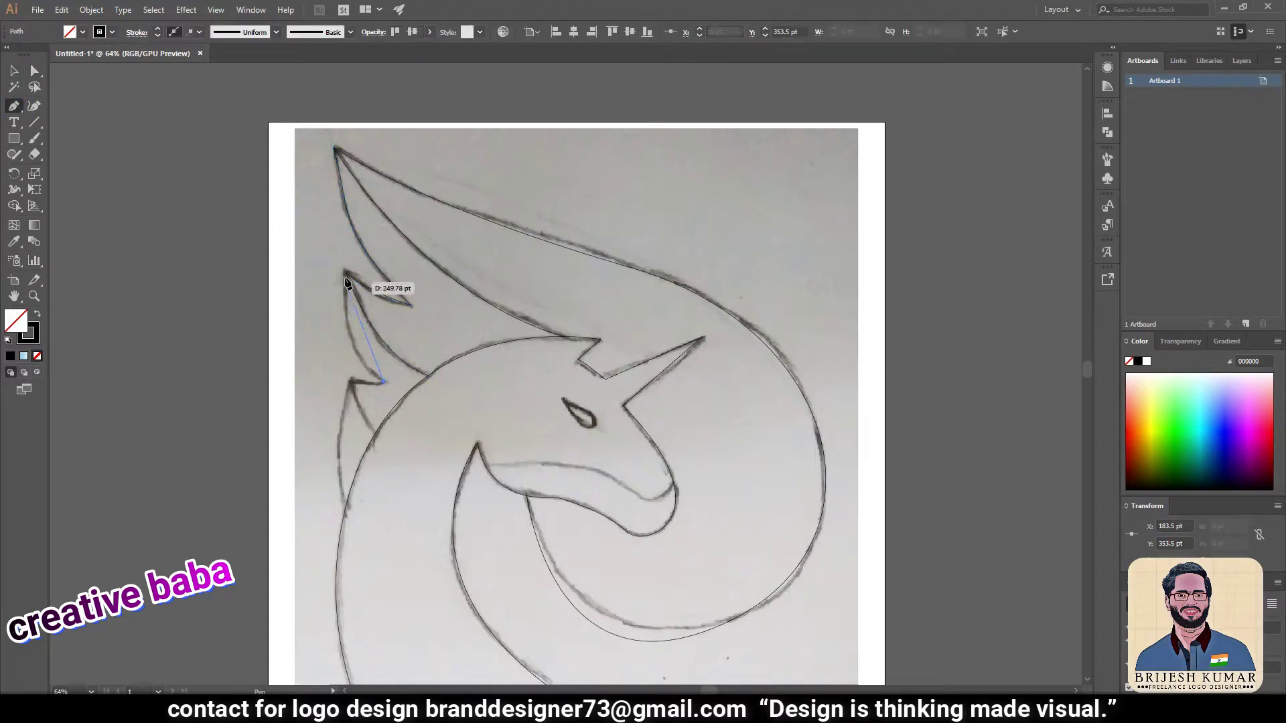
mouse_move(344, 507)
left_mouse_down()
mouse_move(365, 407)
mouse_move(394, 453)
left_mouse_up()
left_click(384, 382)
left_click(484, 464)
left_click_drag(620, 481, 645, 508)
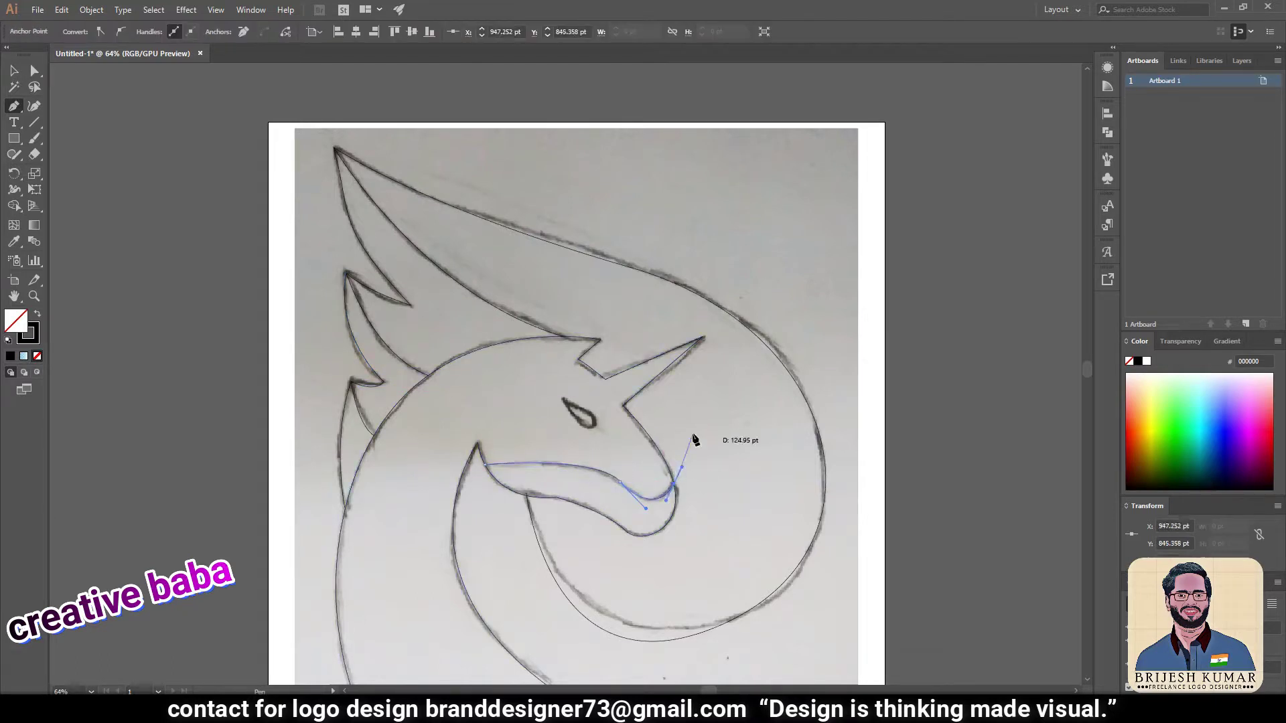
left_click(15, 70)
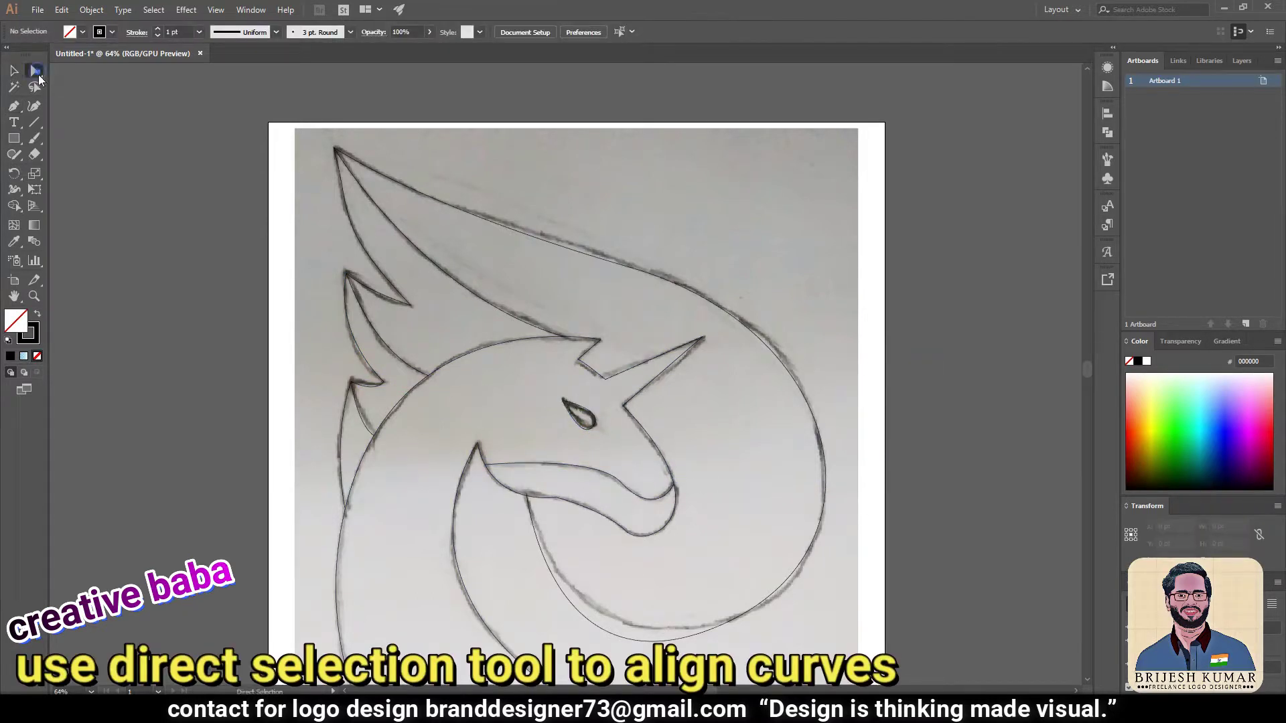
left_click(618, 637)
Drag handles to tighten the outer curve's lower, bottom and upper sections to the sketch.
left_click_drag(664, 547, 691, 473)
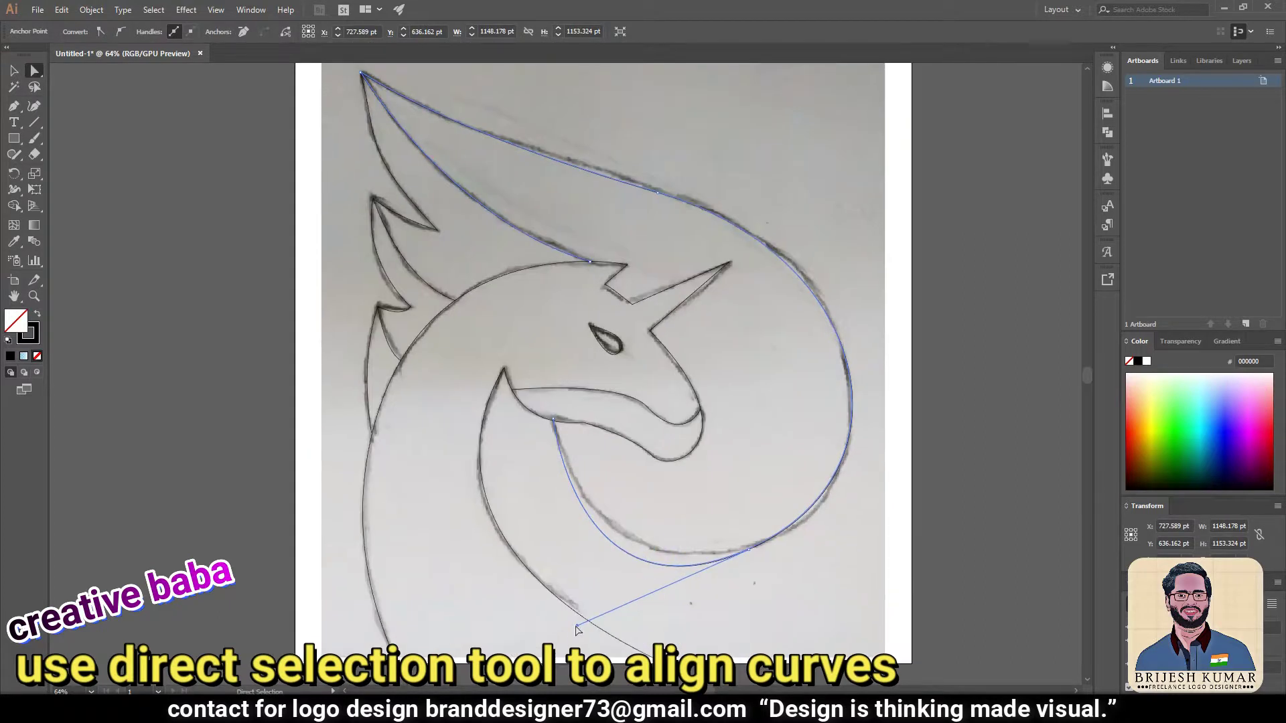
left_click_drag(577, 628, 580, 592)
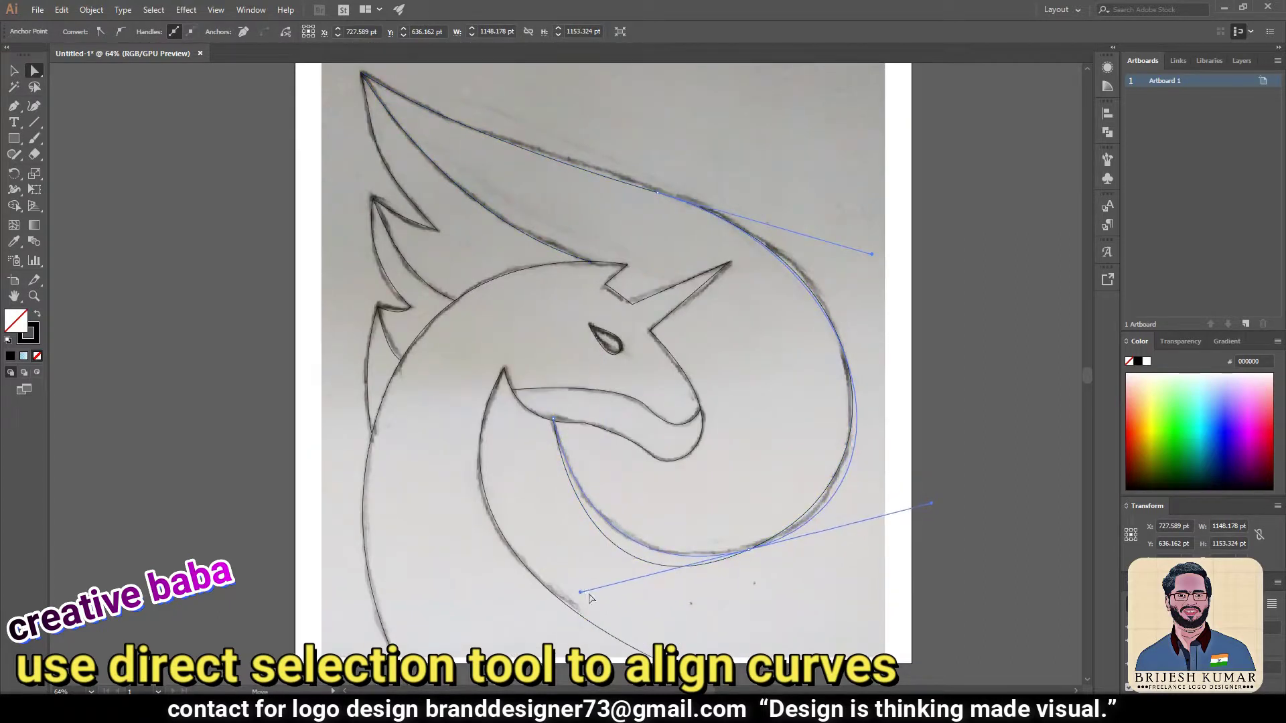
left_click_drag(752, 551, 919, 513)
left_click_drag(872, 256, 871, 232)
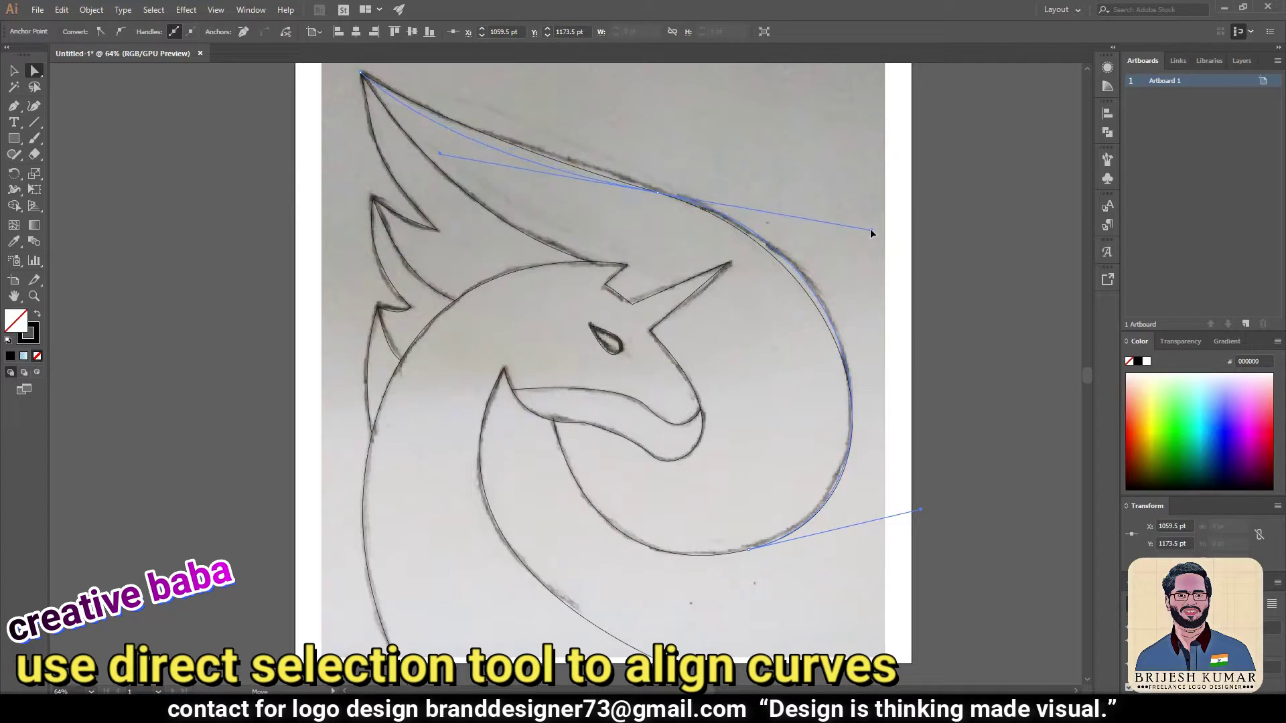
left_click(653, 193)
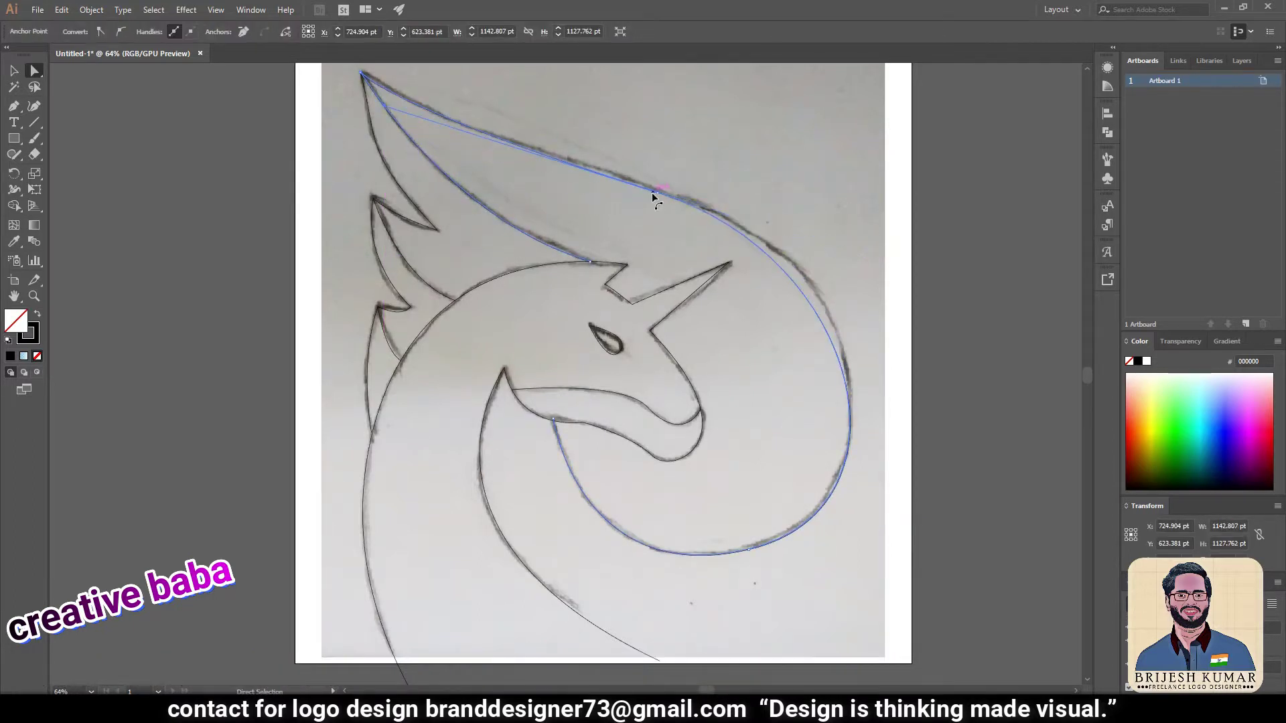
Adjust the mouth line's anchors so its curve follows the sketch.
scroll(535, 335, "down", 5)
left_click(546, 325)
left_click_drag(506, 313, 507, 314)
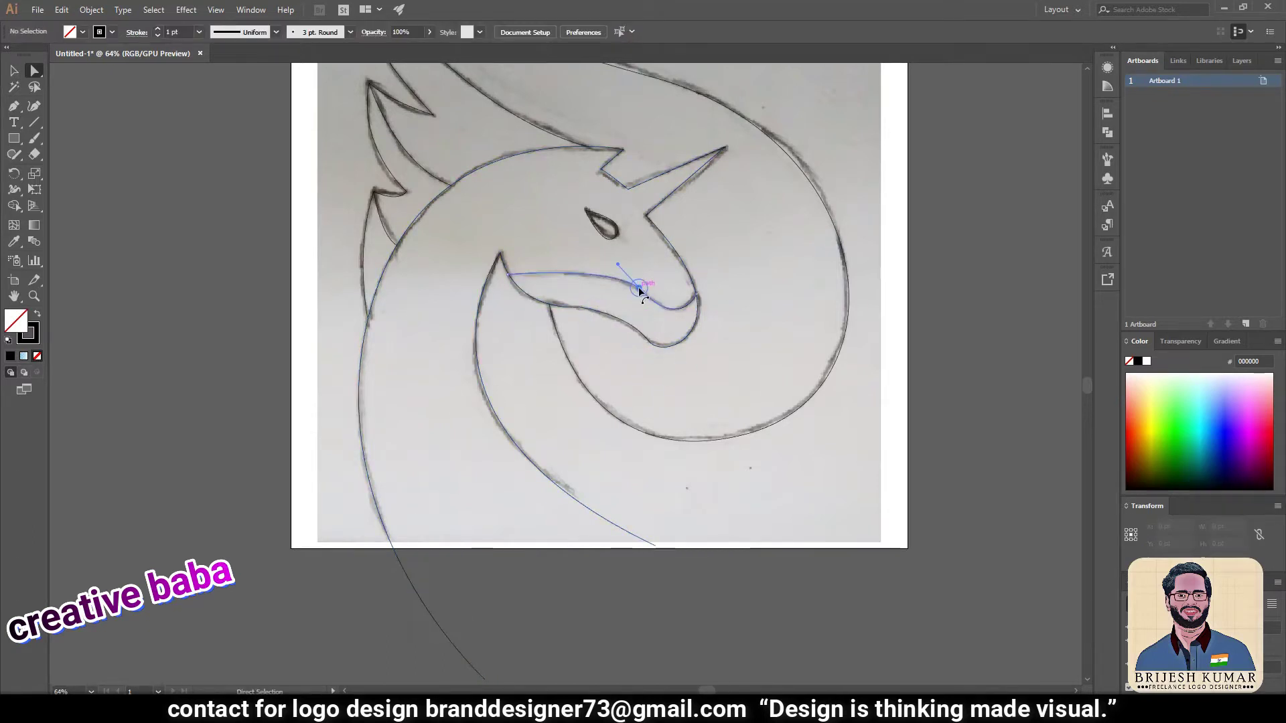
left_click(644, 290)
left_click(729, 281)
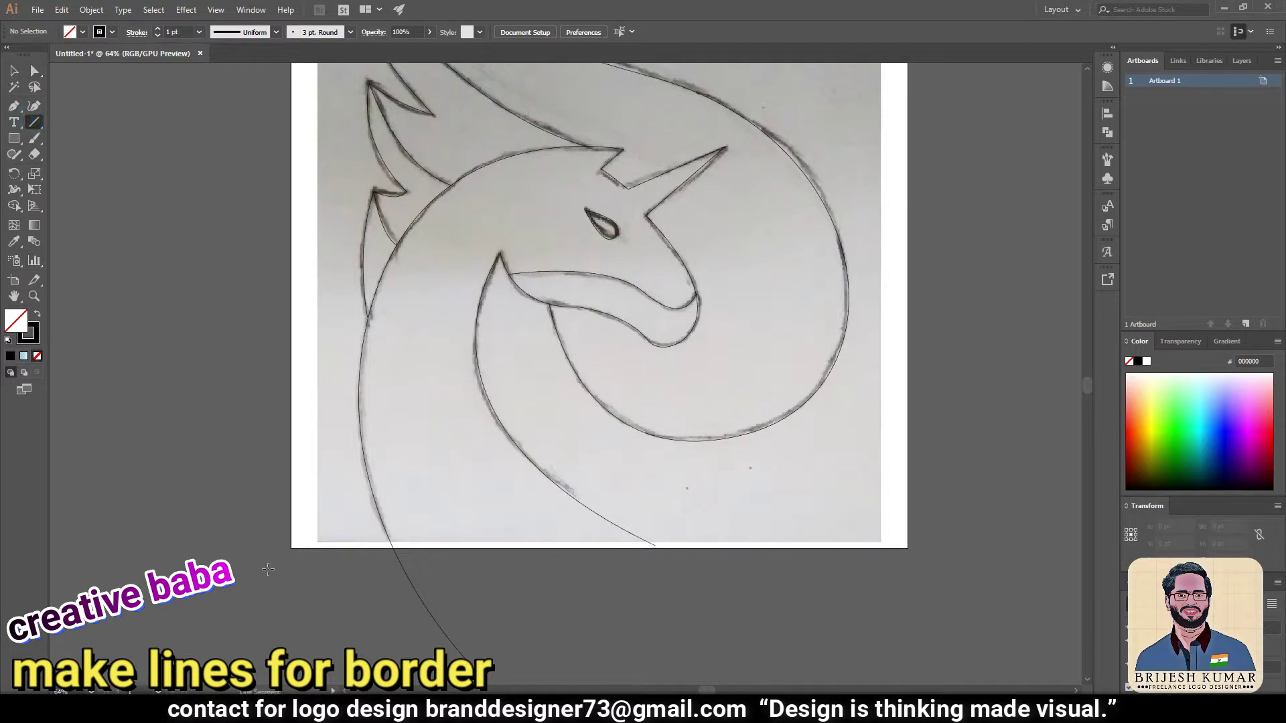
Draw a long horizontal line across the artboard bottom and a vertical line down from the outer curve.
left_click_drag(196, 515, 967, 515)
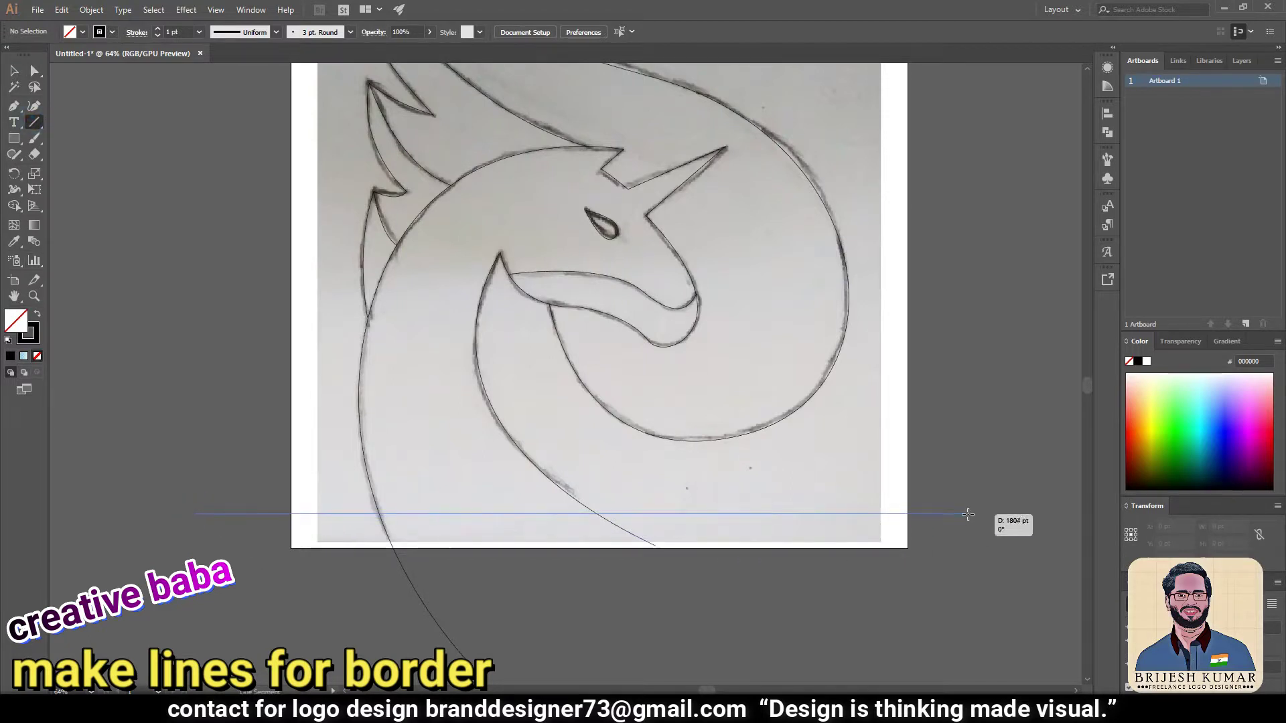
left_click_drag(989, 520, 989, 520)
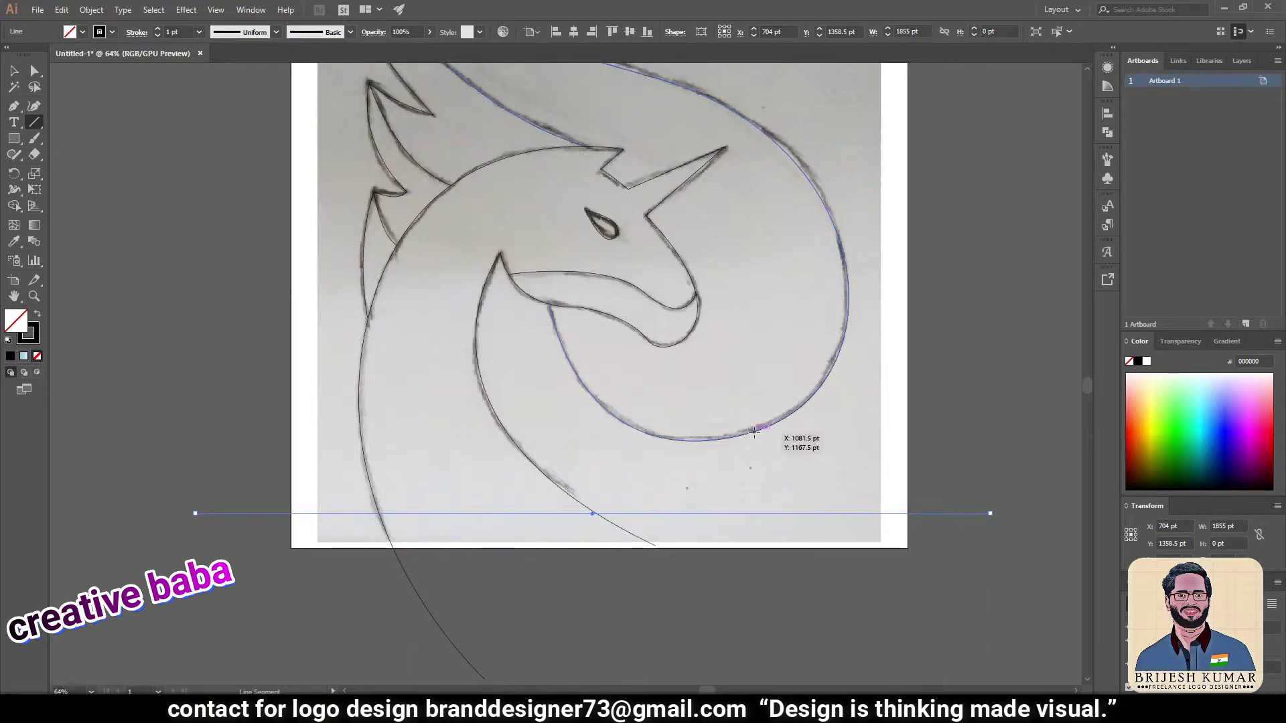
mouse_move(754, 432)
left_mouse_down()
mouse_move(766, 605)
mouse_move(755, 613)
left_mouse_up()
key("v")
left_click(934, 300)
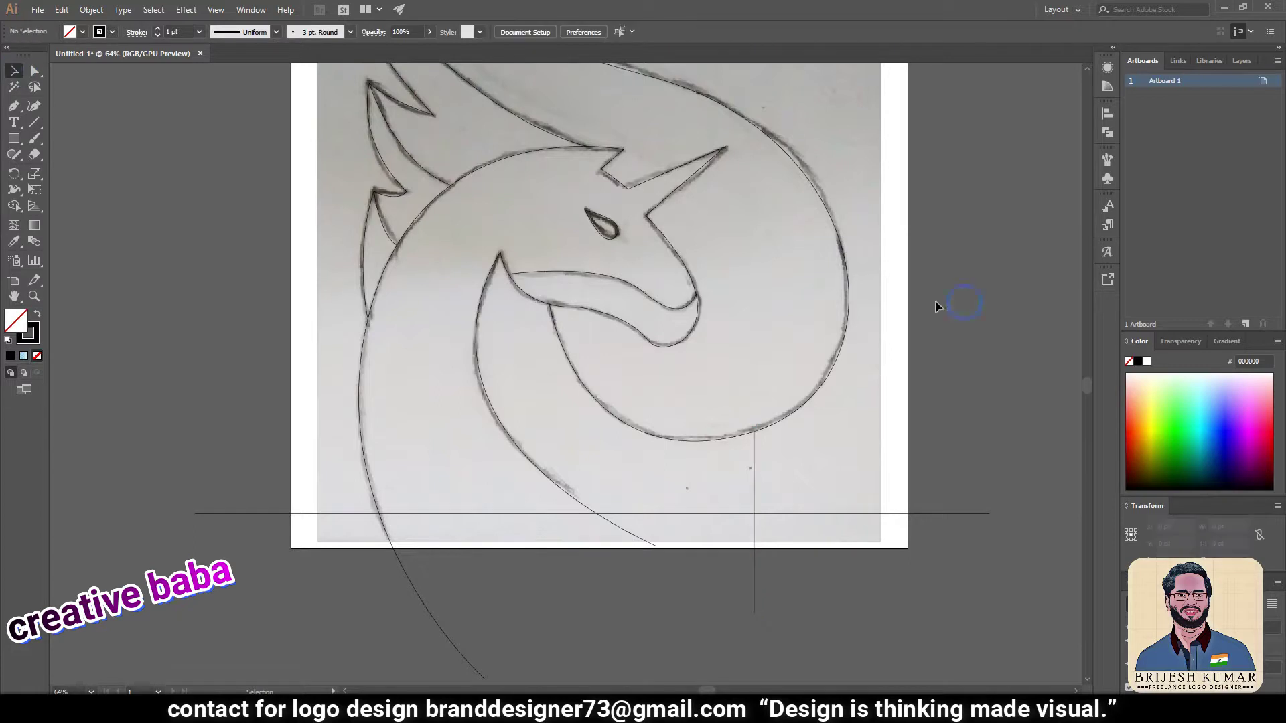
key("ctrl+minus")
left_click_drag(610, 191, 612, 216)
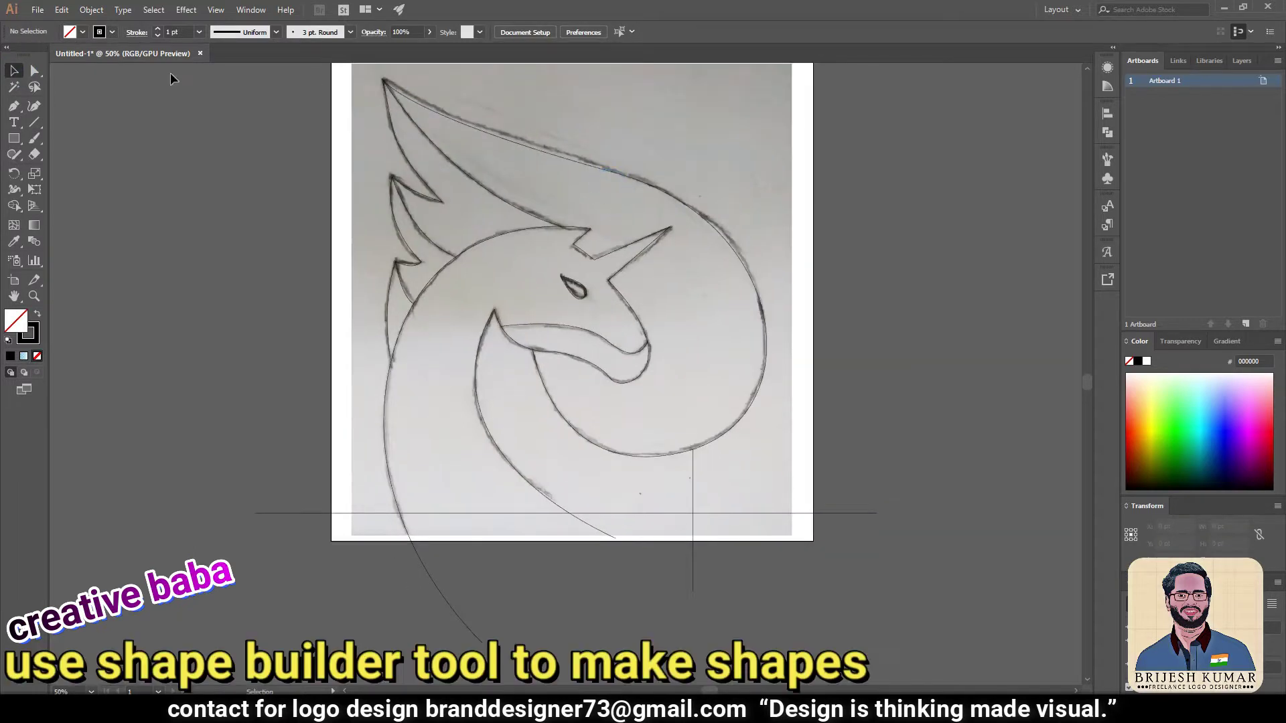
Hide the linked sketch image in the Layers panel and select all traced paths.
left_click(1243, 60)
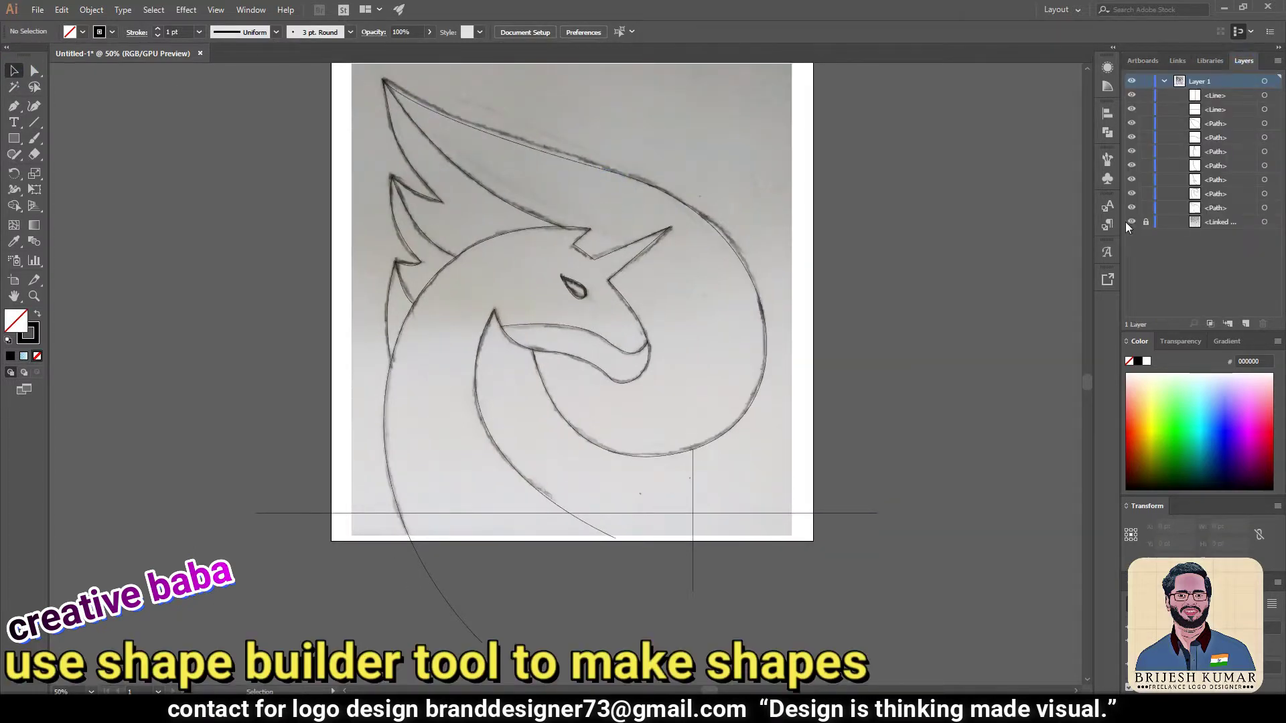
left_click(1131, 222)
key("ctrl+a")
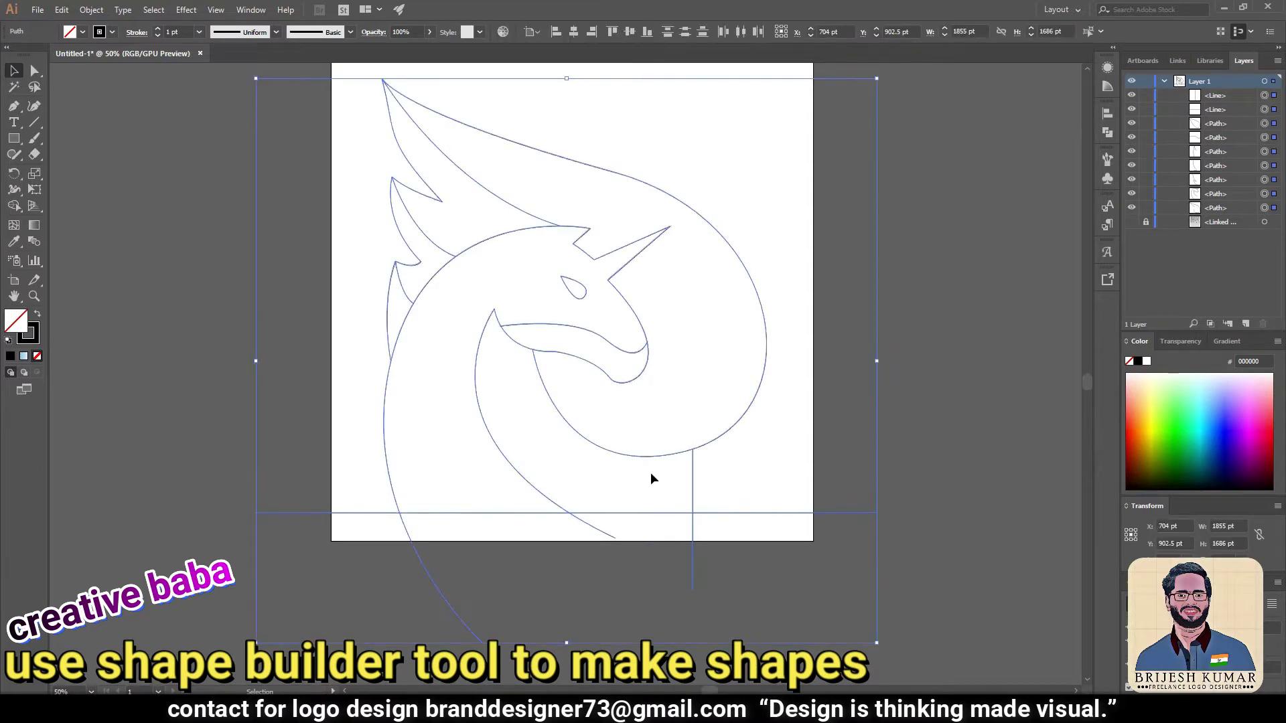
Merge the upper wing, horn, head and lower regions into shapes with Shape Builder.
left_click(14, 206)
left_click(524, 193)
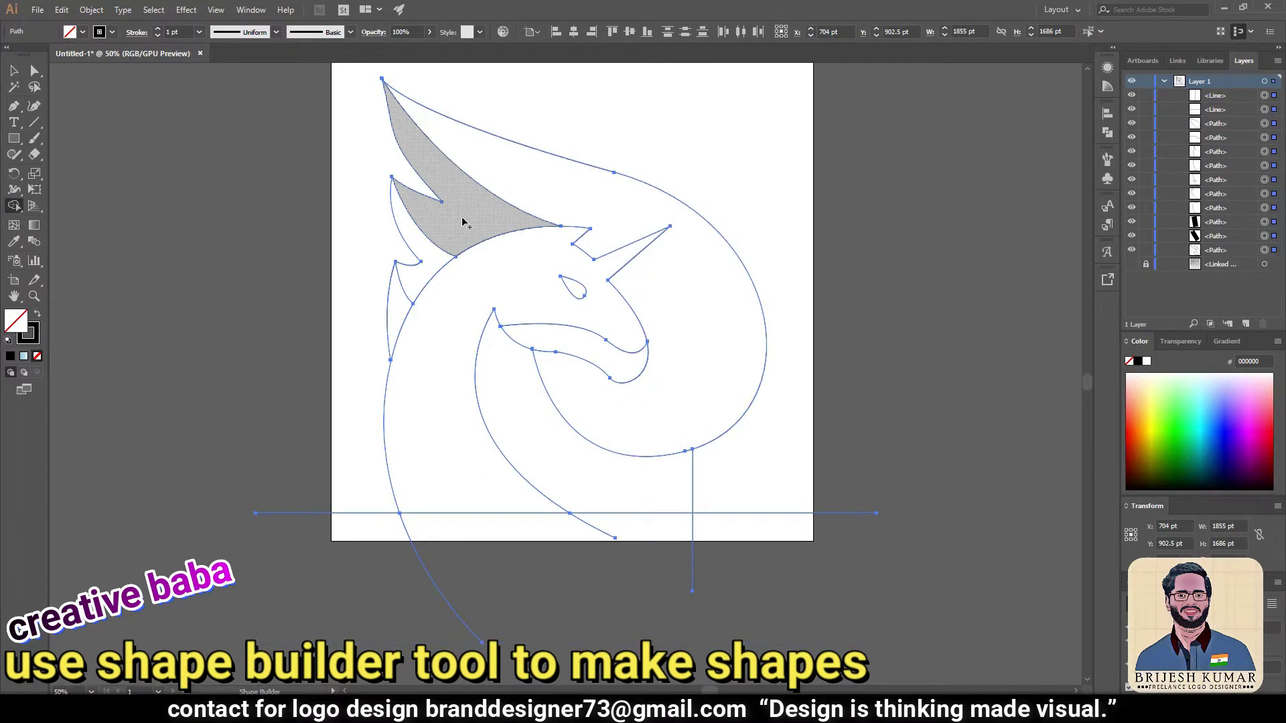
left_click(459, 215)
left_click(431, 339)
left_click(543, 446)
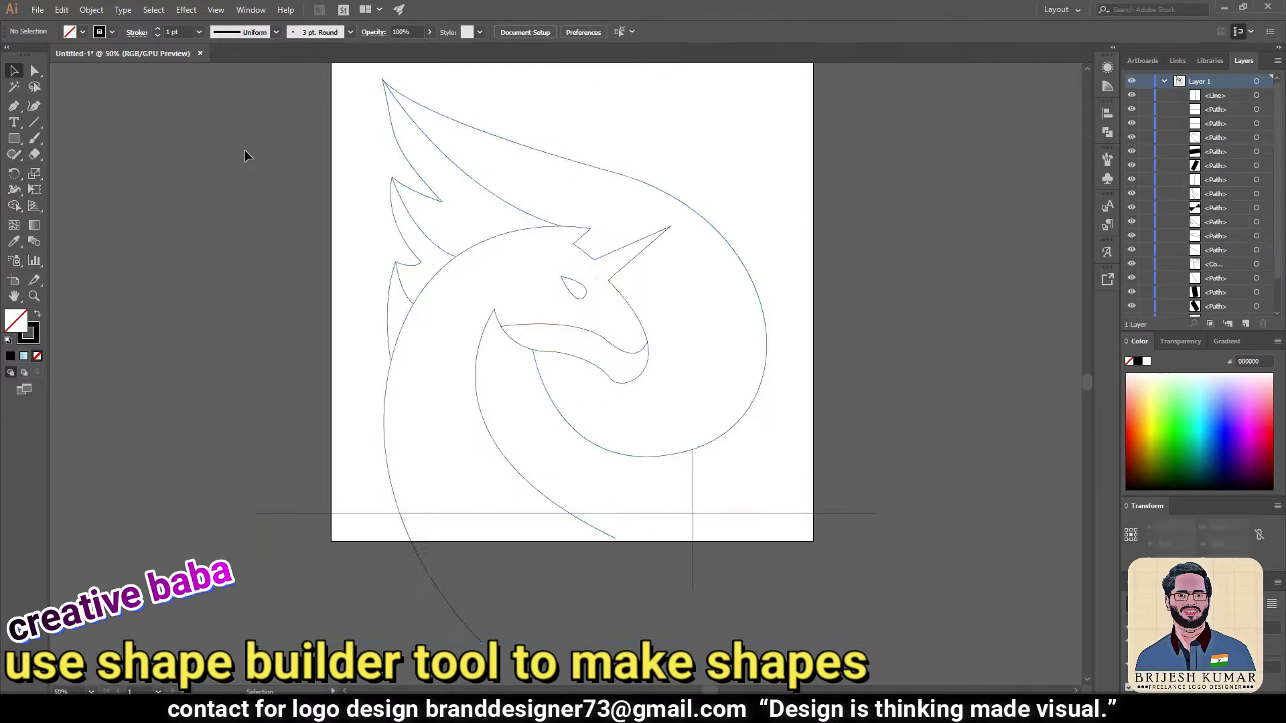
key("v")
key("ctrl+shift+a")
left_click(407, 467)
left_click(794, 492, "alt")
key("v")
key("ctrl+minus")
key("ctrl+minus")
key("ctrl+a")
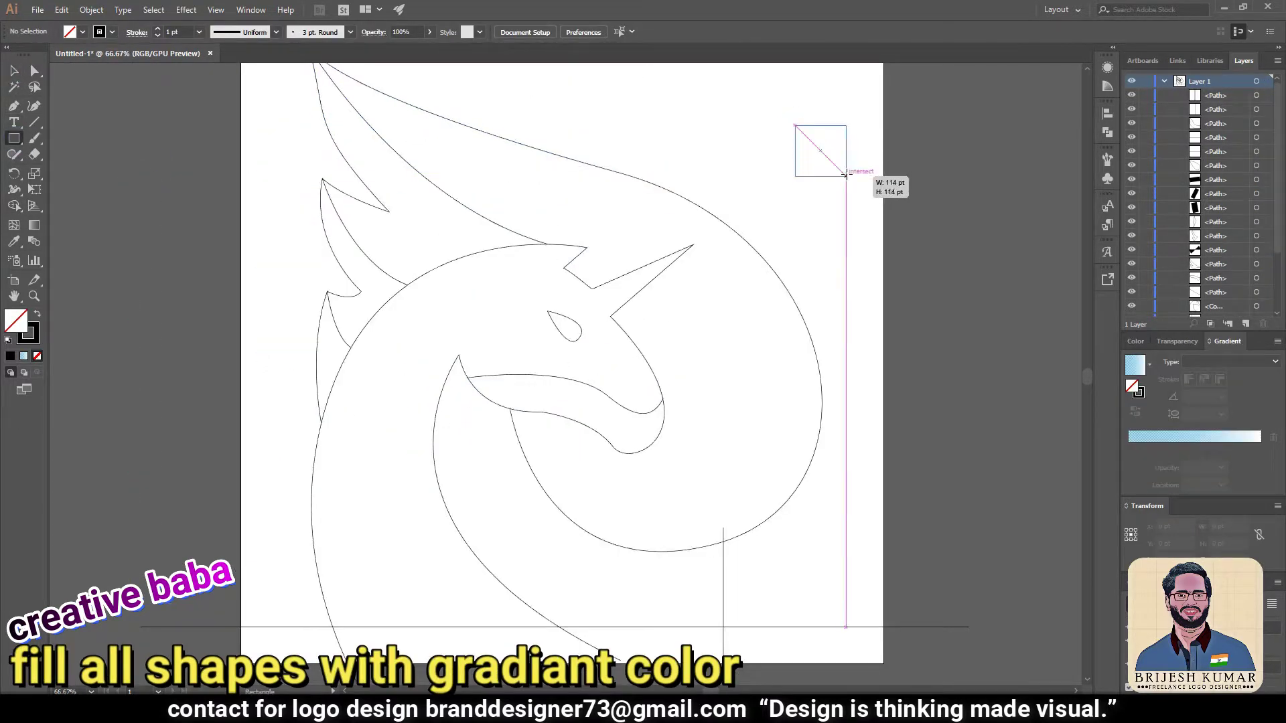
Draw a small square with a gradient running from darker blue to light blue.
left_click_drag(833, 181, 847, 176)
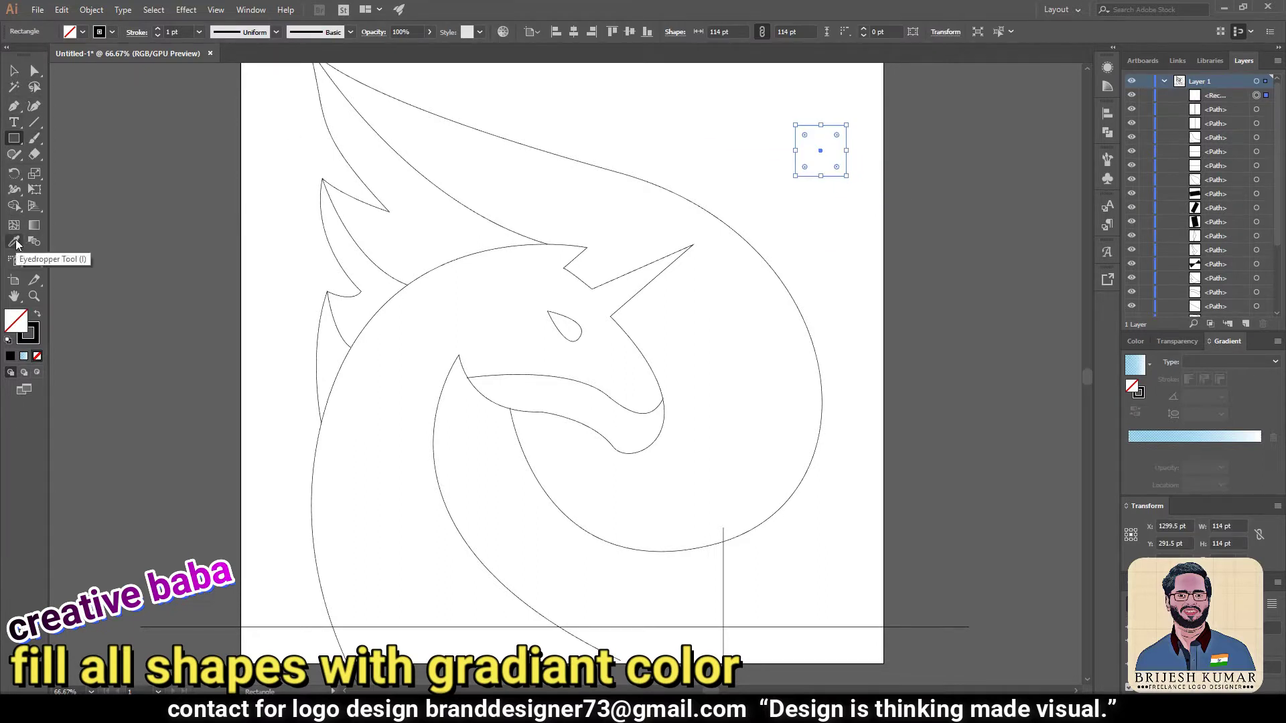
left_click(23, 355)
double_click(1128, 449)
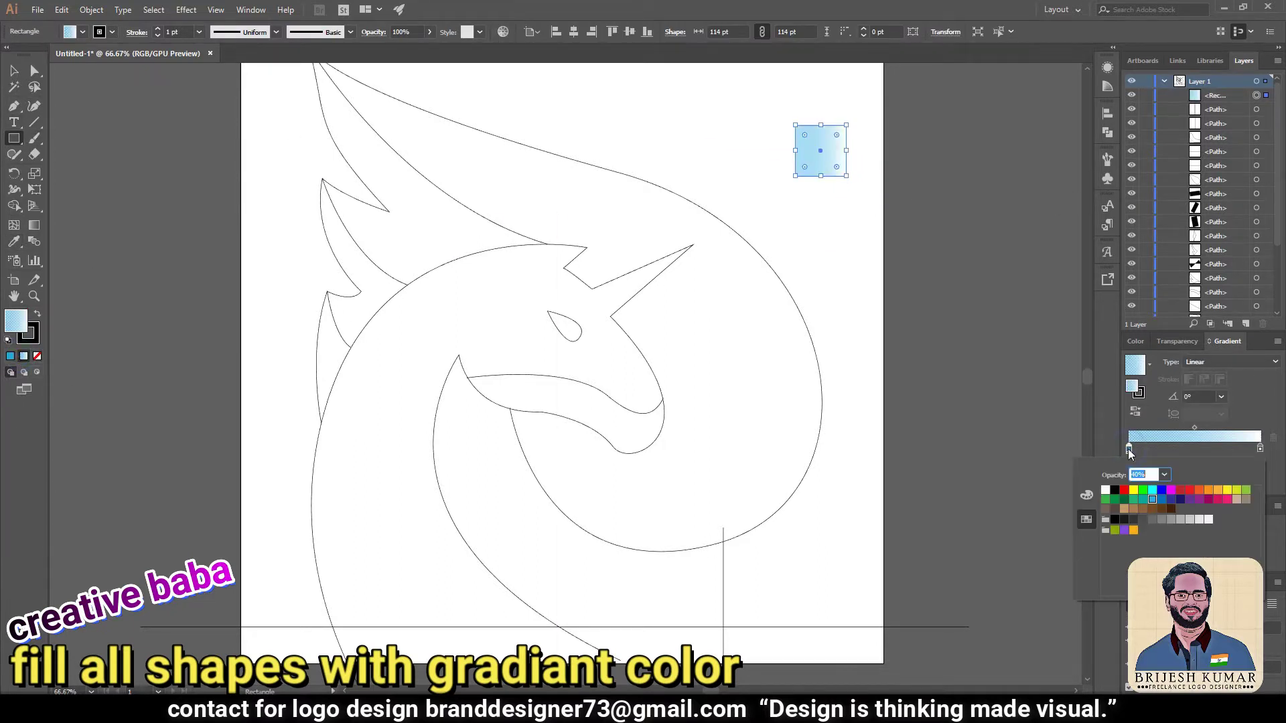
left_click(1162, 499)
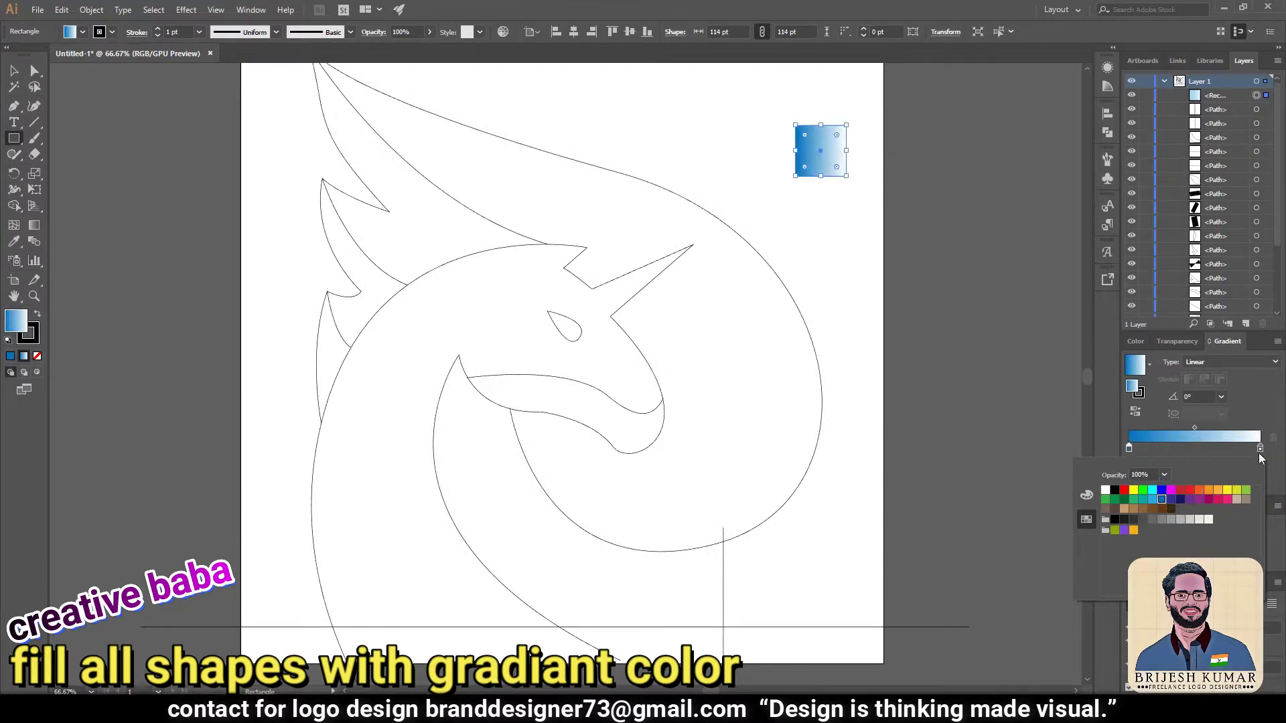
double_click(1260, 450)
left_click(1143, 500)
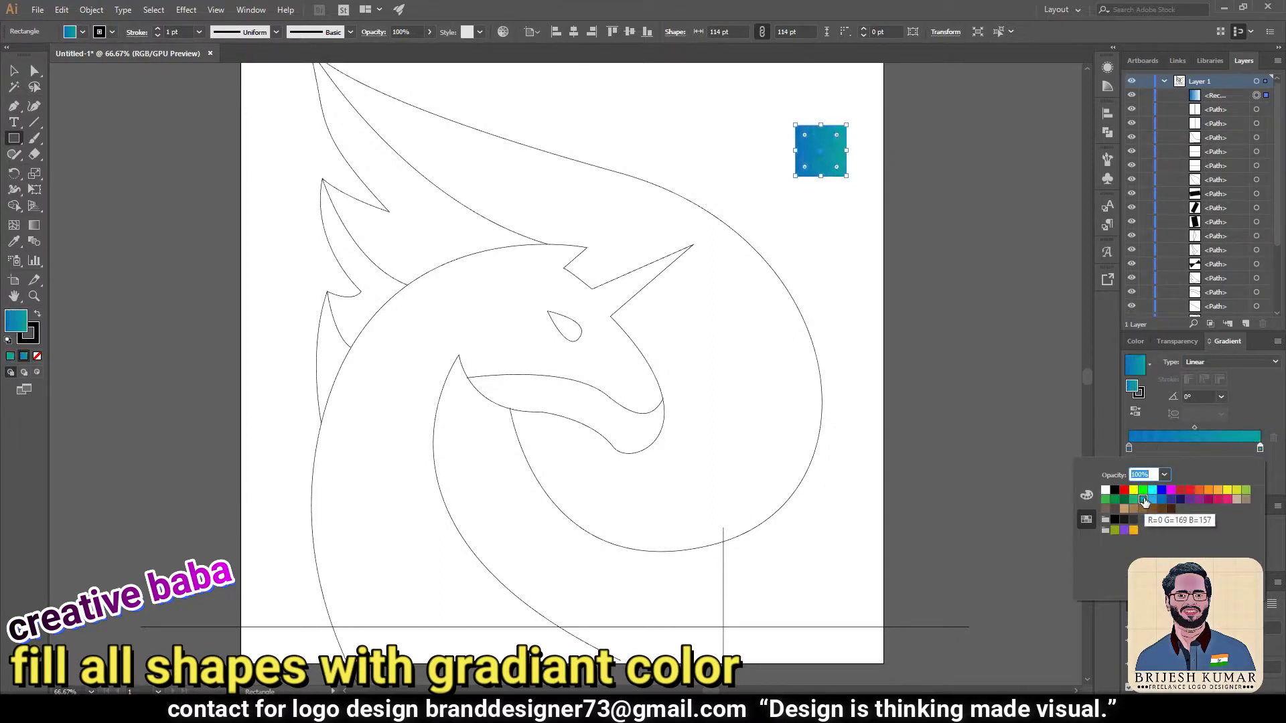
left_click(1153, 500)
Close the swatches and marquee-select all the traced artwork.
left_click(15, 70)
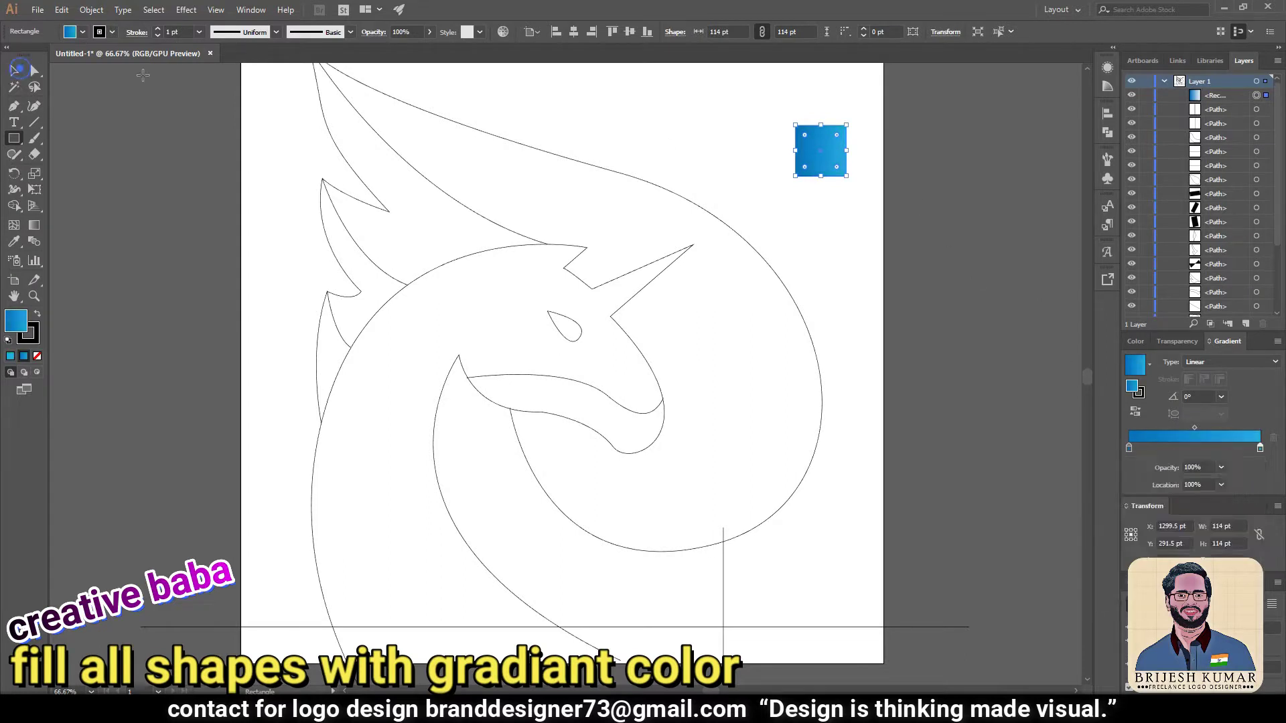
left_click(14, 72)
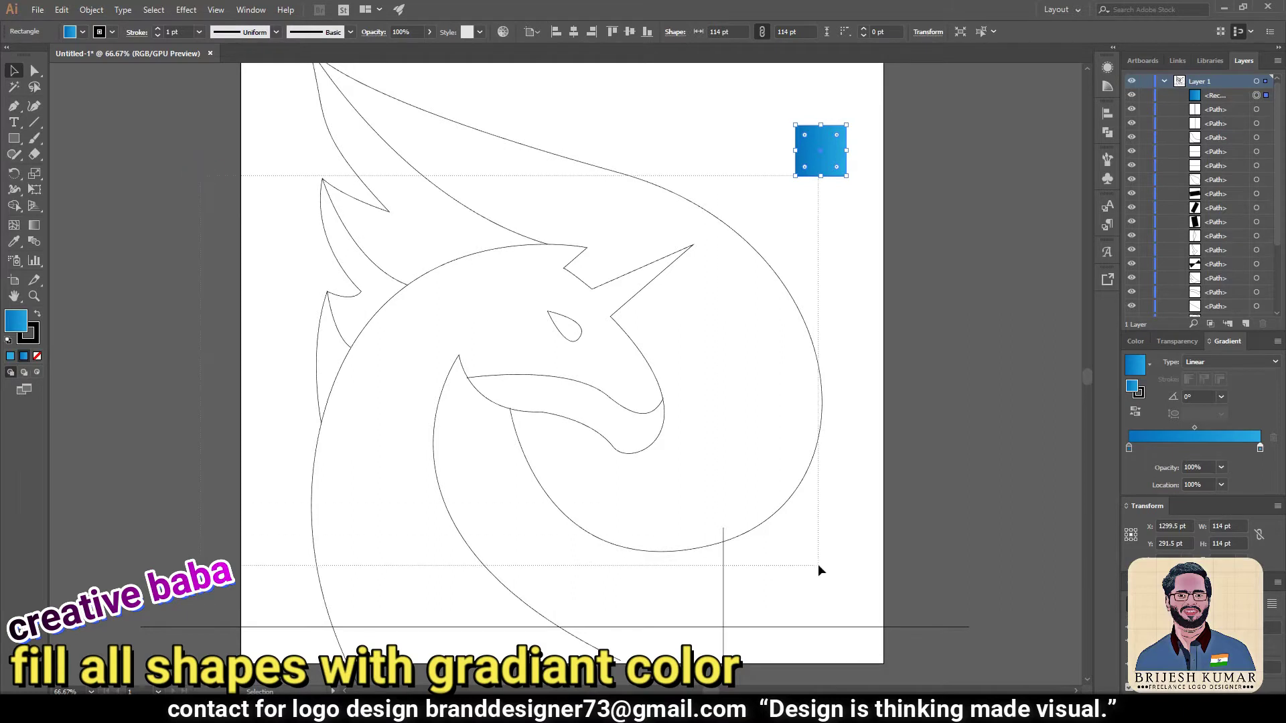
left_click_drag(199, 175, 790, 603)
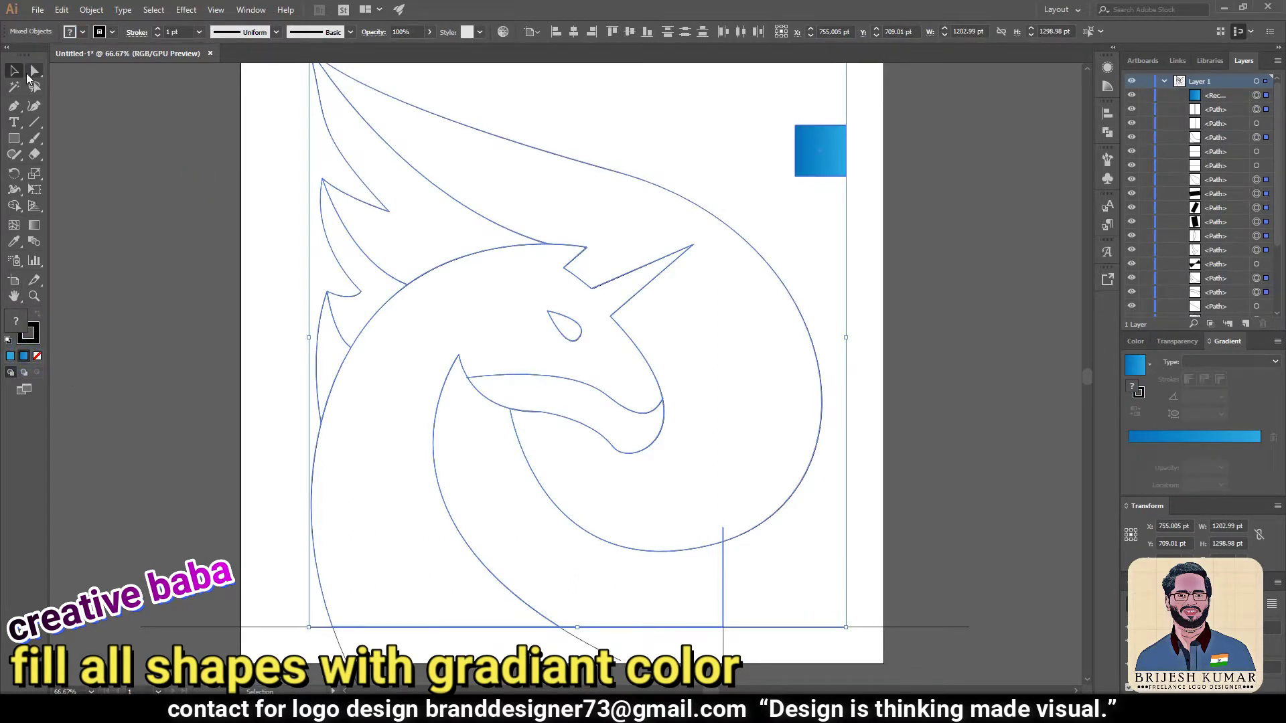
Reselect all traced shapes and fill them with the blue gradient.
left_click(129, 150)
left_click_drag(282, 79, 815, 648)
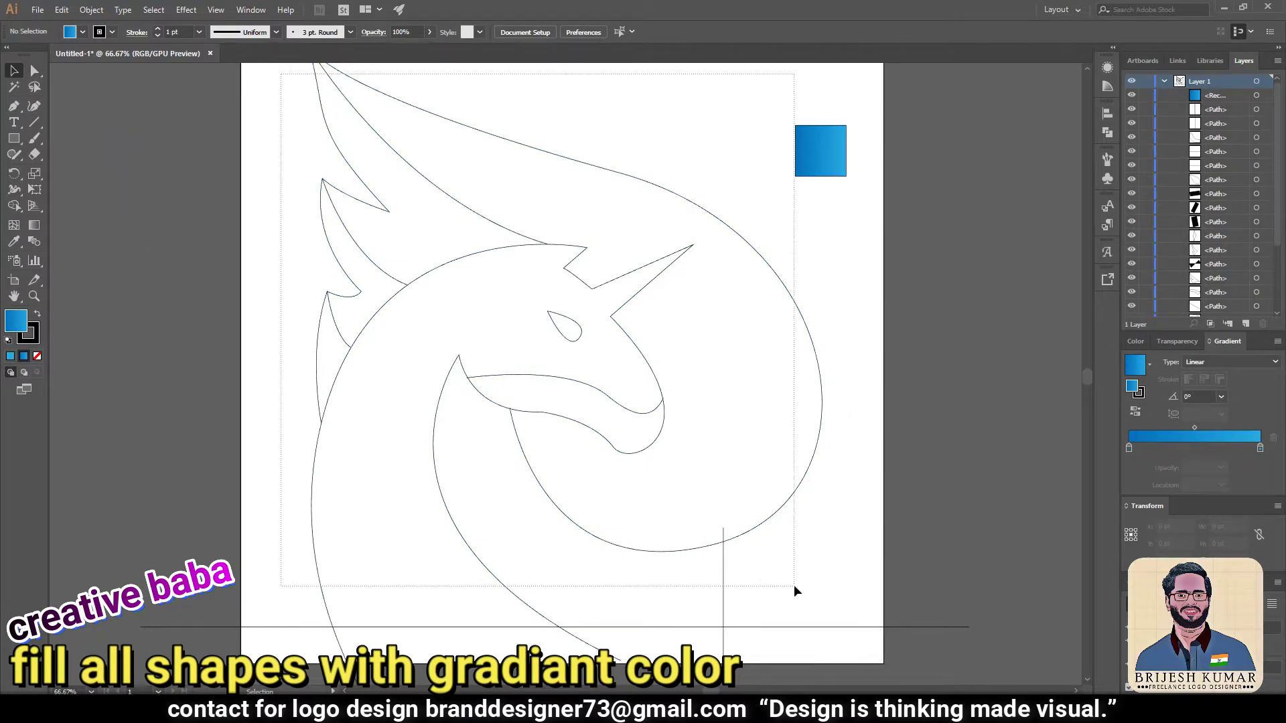
left_click(14, 360)
Angle the gradient diagonally across the large wing-and-body shape.
left_click(998, 306)
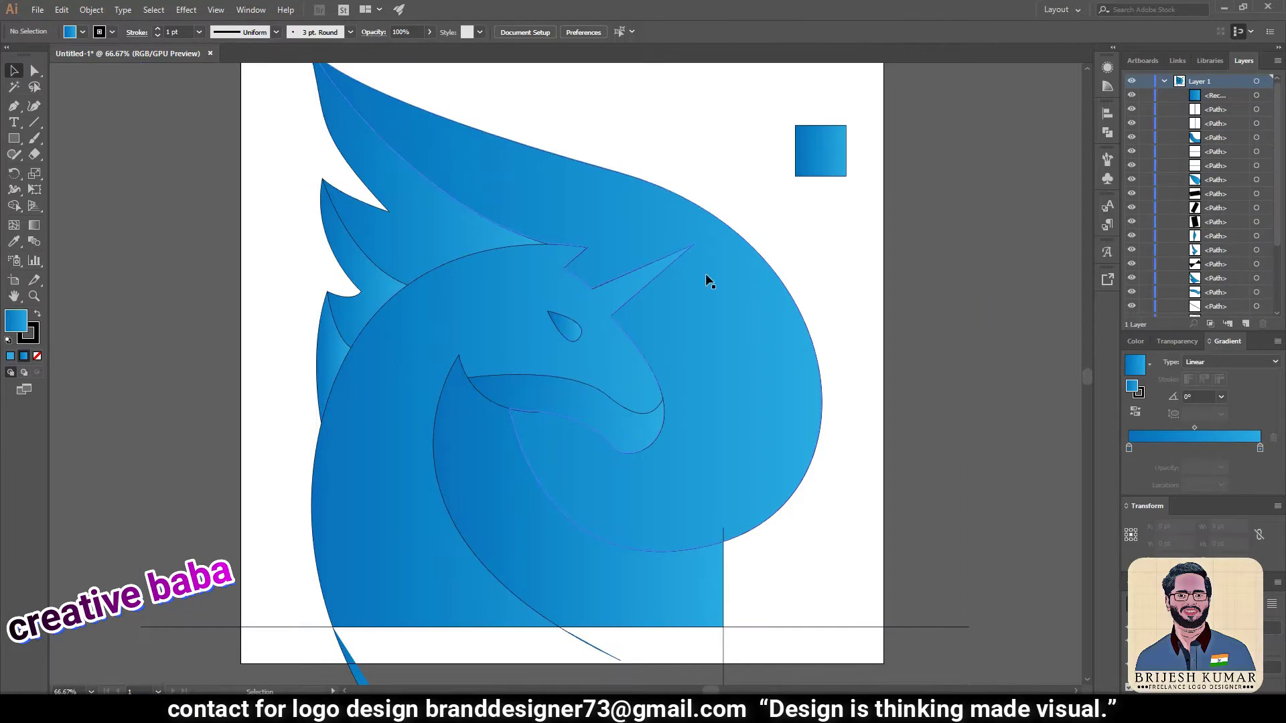
left_click(514, 211)
left_click(882, 288)
left_click(683, 326)
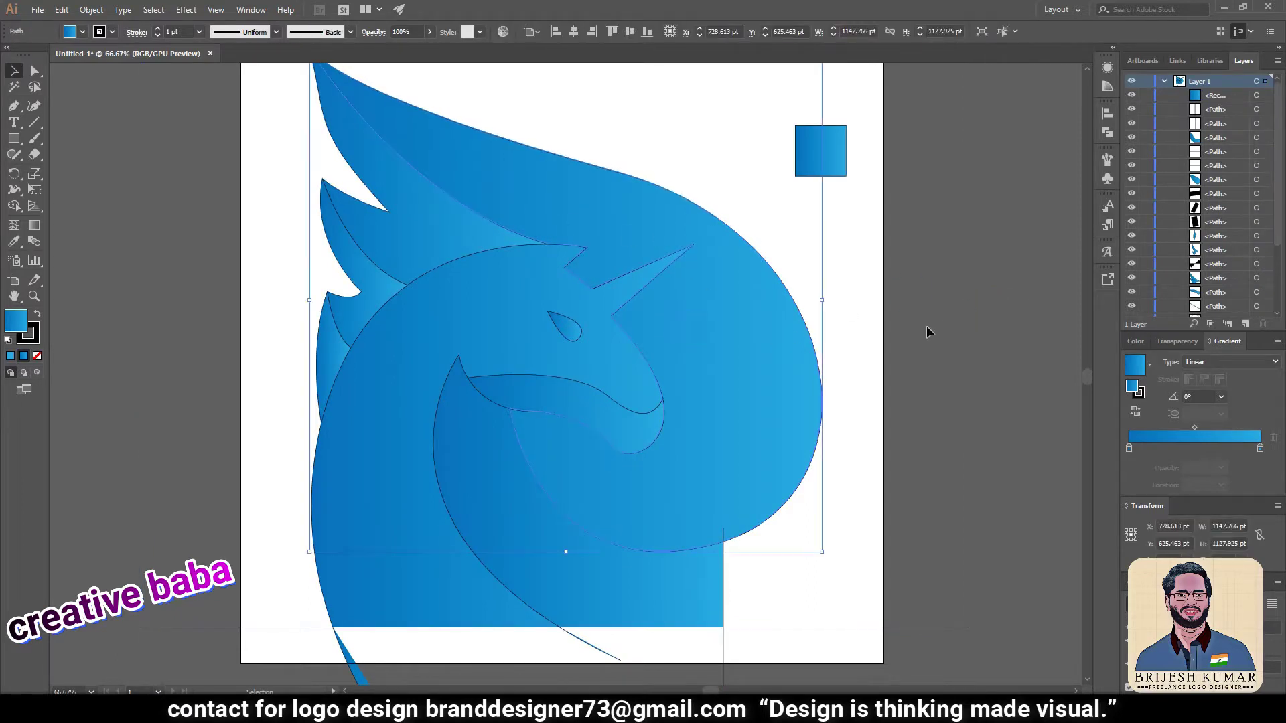
left_click_drag(582, 74, 600, 120)
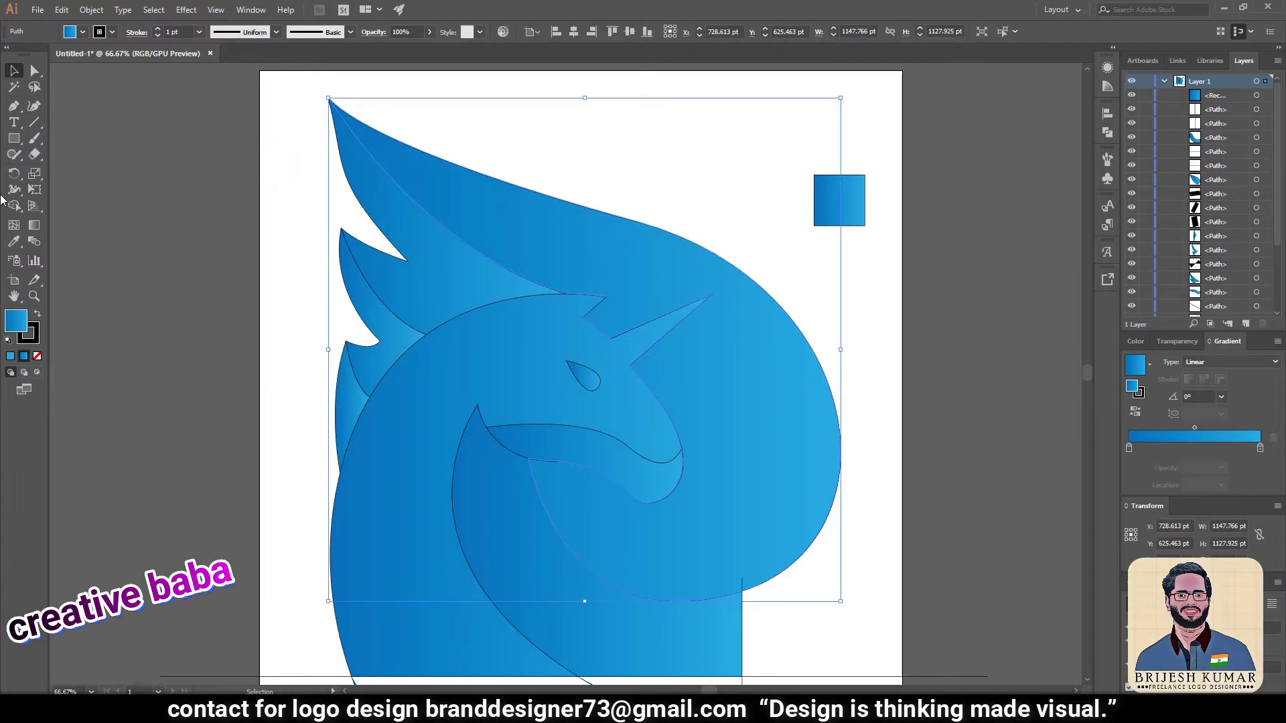
key("g")
left_click_drag(820, 505, 203, 170)
left_click_drag(822, 528, 262, 143)
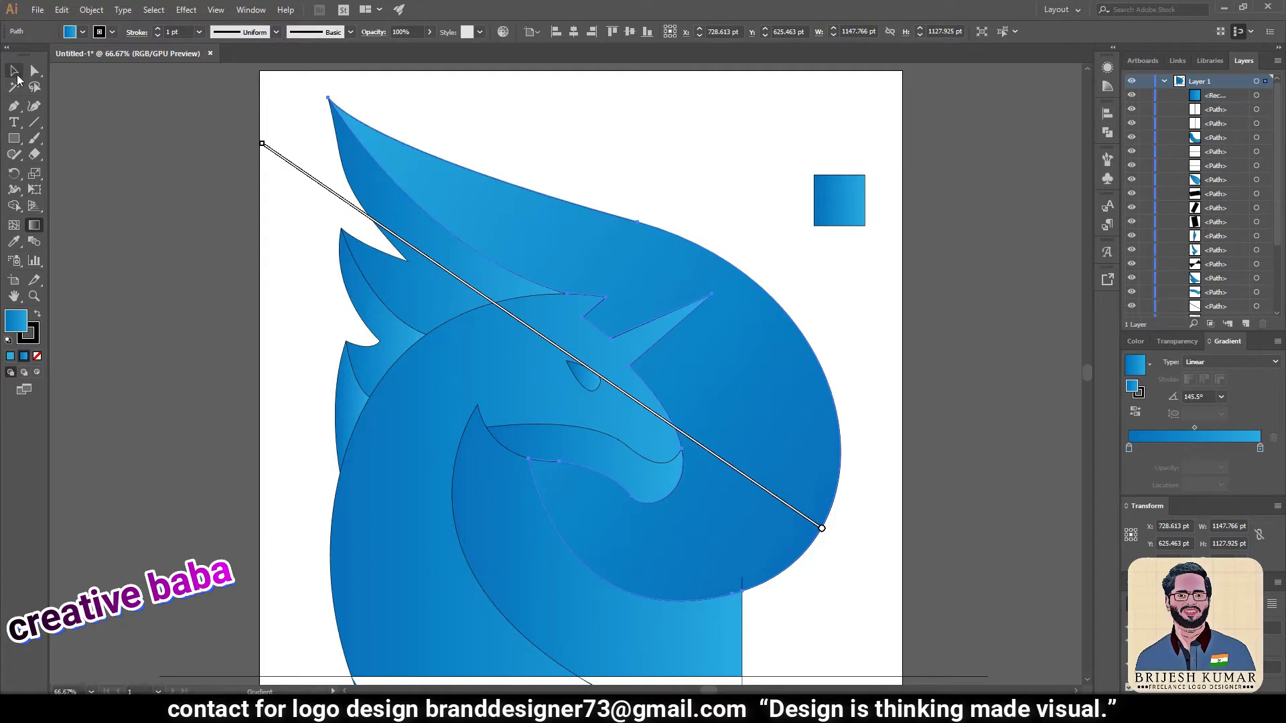
Run the top wing feather's gradient vertically.
left_click(16, 74)
left_click(402, 273)
key("g")
left_click_drag(316, 101, 461, 308)
left_click_drag(427, 90, 473, 385)
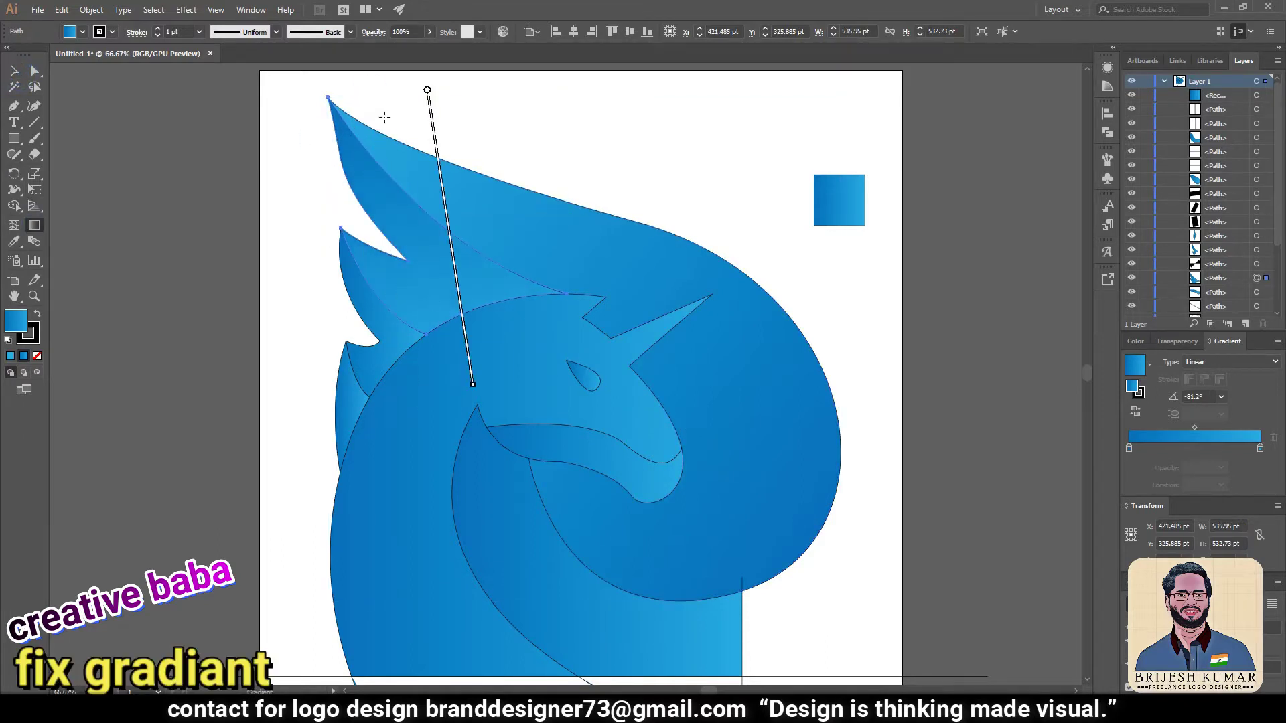
key("v")
Run the middle and lowest wing feathers' gradients vertically downward.
left_click(387, 336)
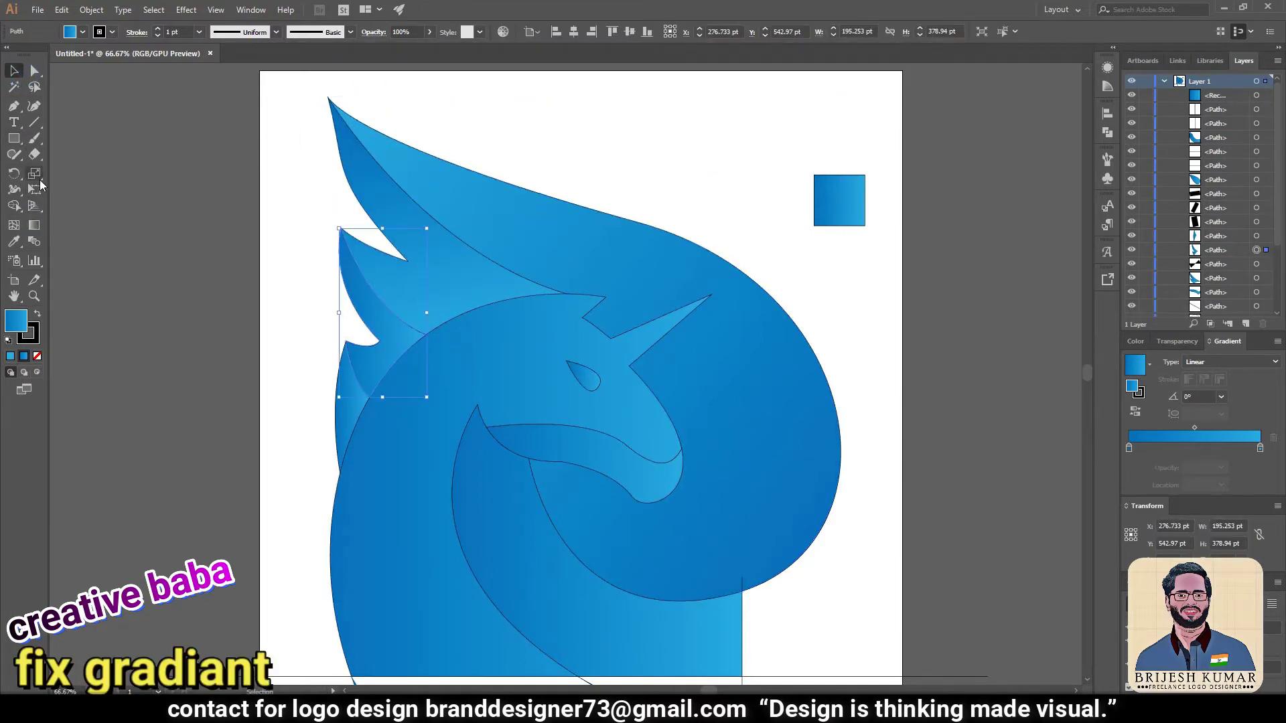
key("g")
left_click_drag(386, 219, 377, 403)
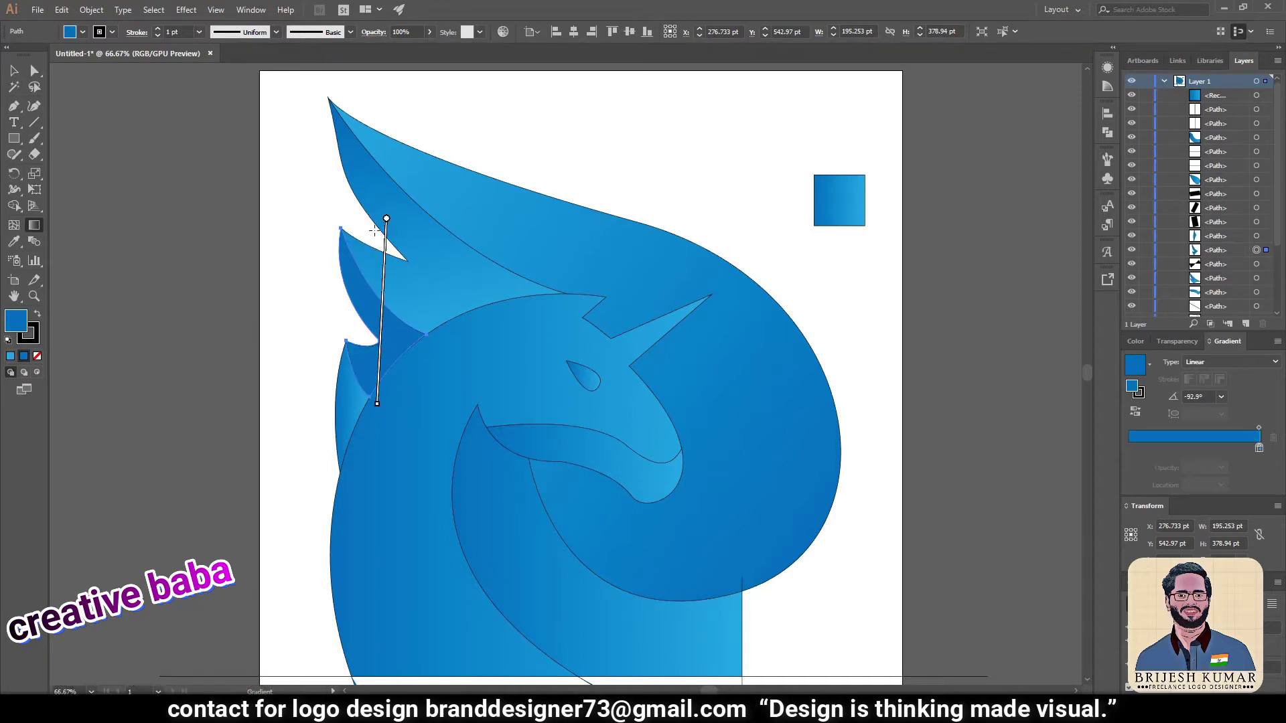
left_click_drag(377, 229, 391, 412)
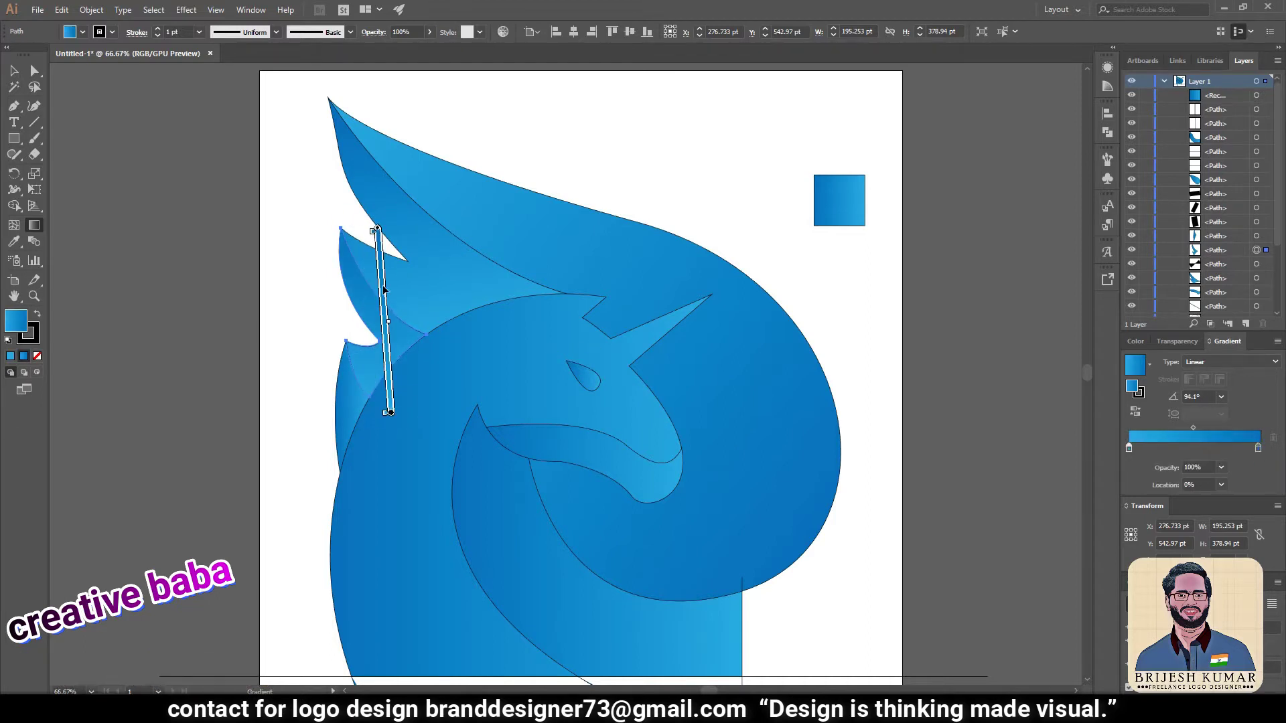
left_click(14, 71)
left_click(353, 430)
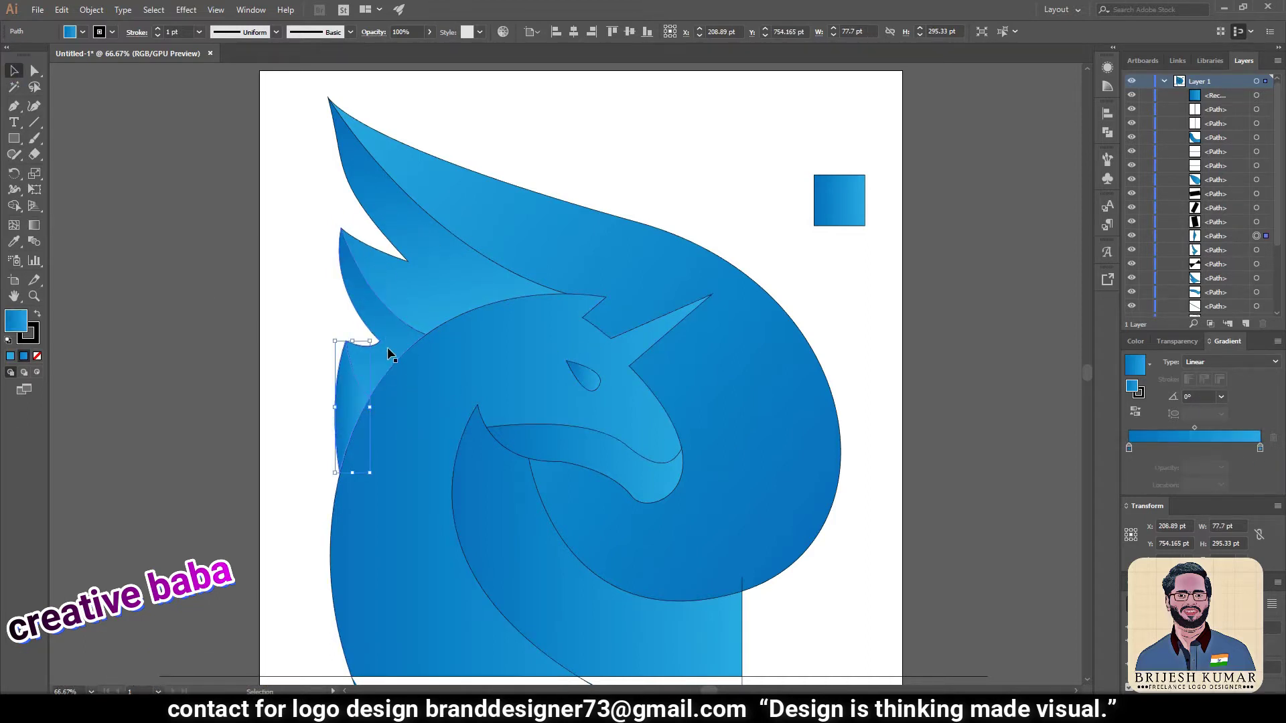
key("g")
left_click_drag(353, 329, 352, 463)
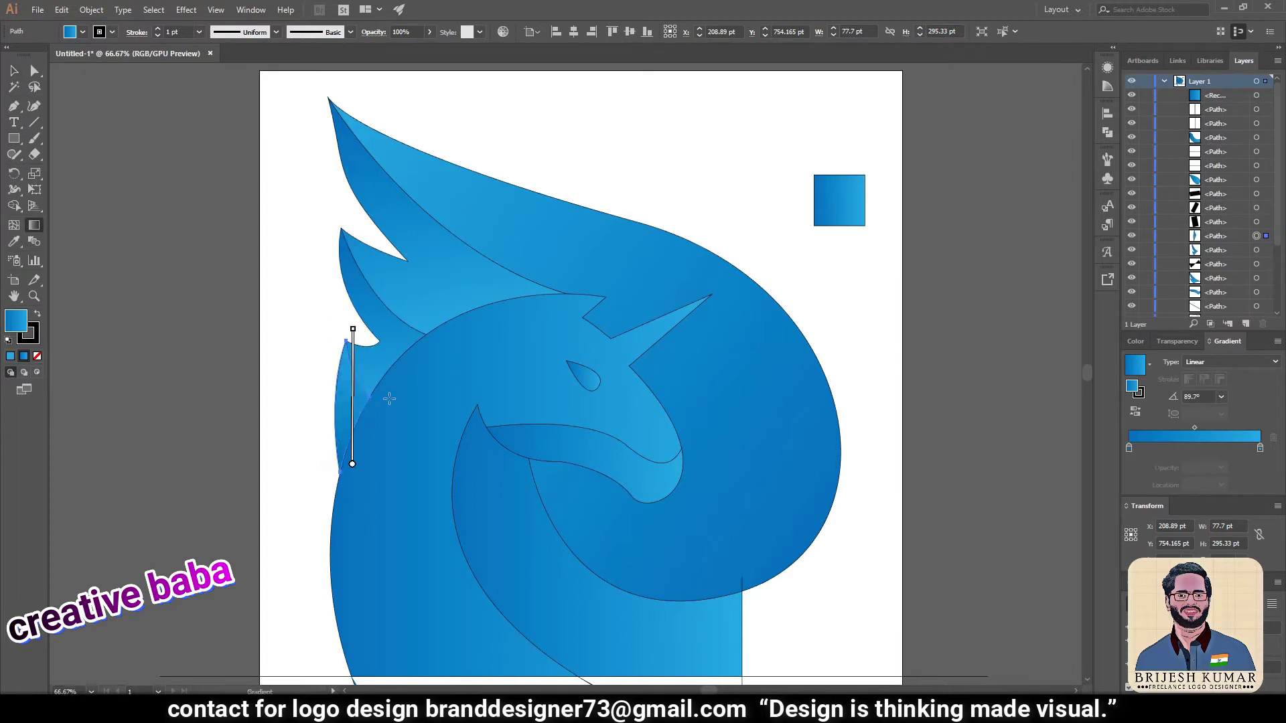
key("v")
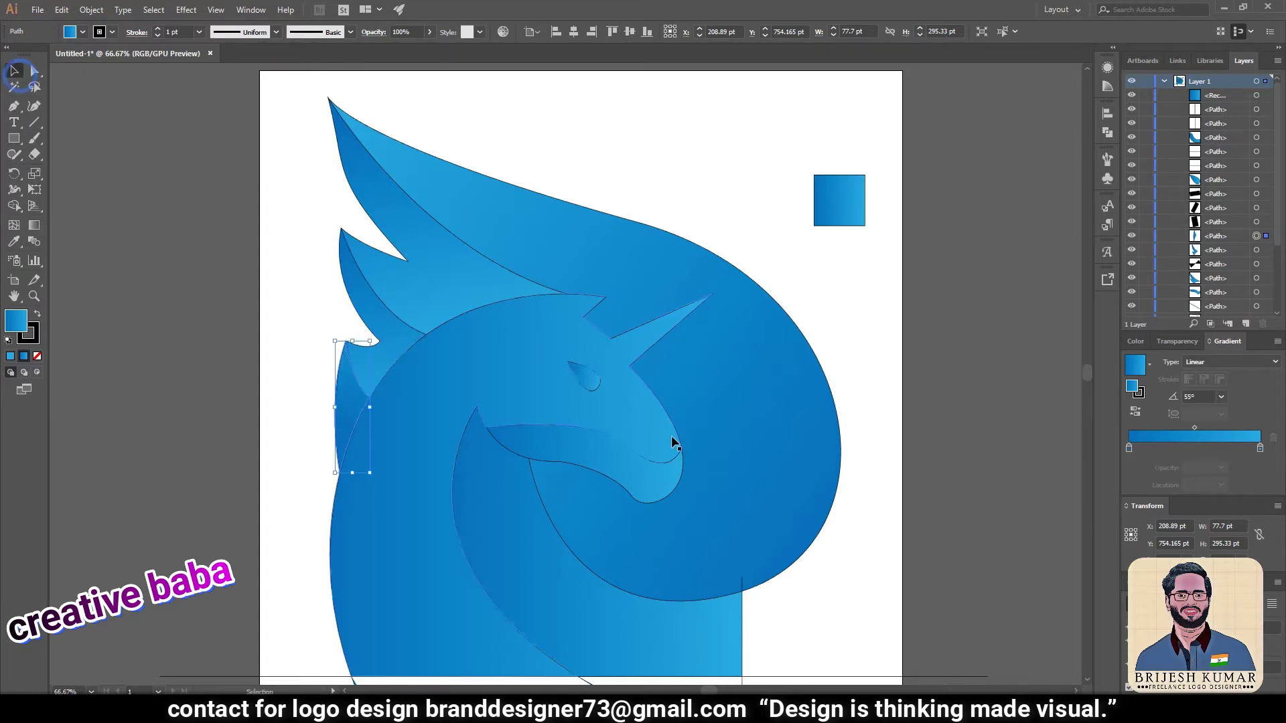
left_click(509, 368)
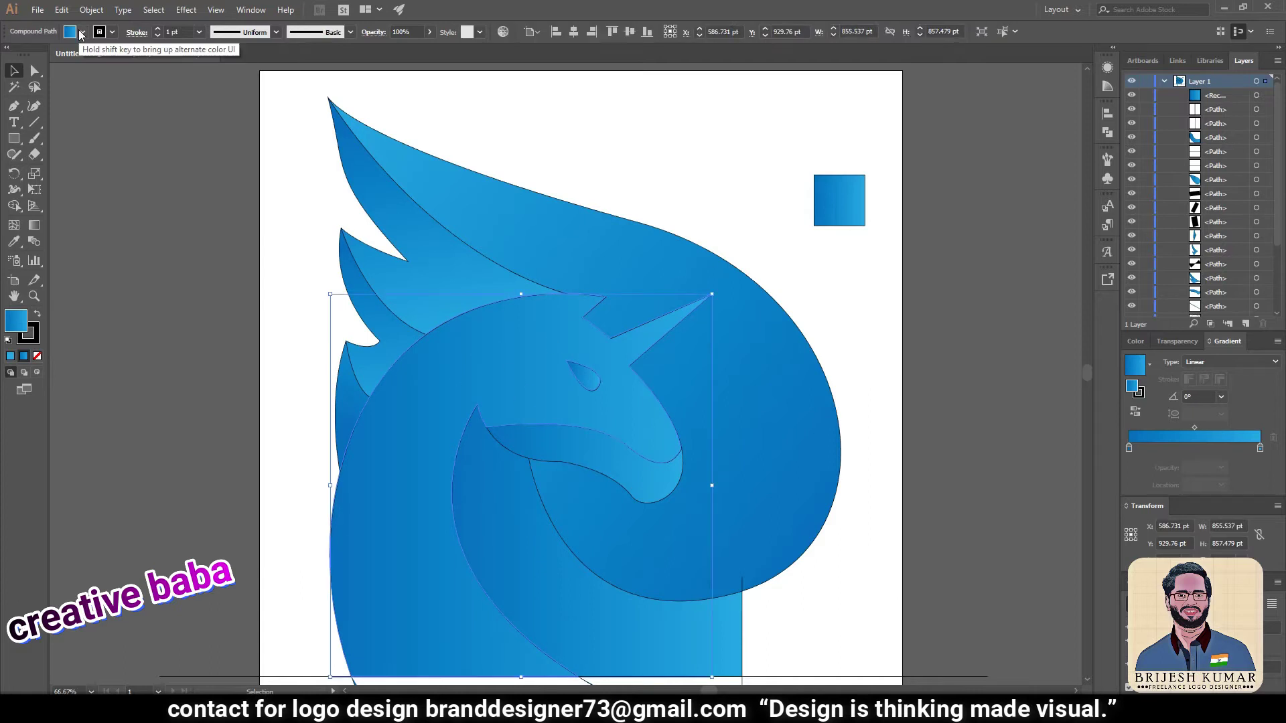
Reset the head to a plain white fill and select the sample gradient square.
key("d")
left_click(586, 516)
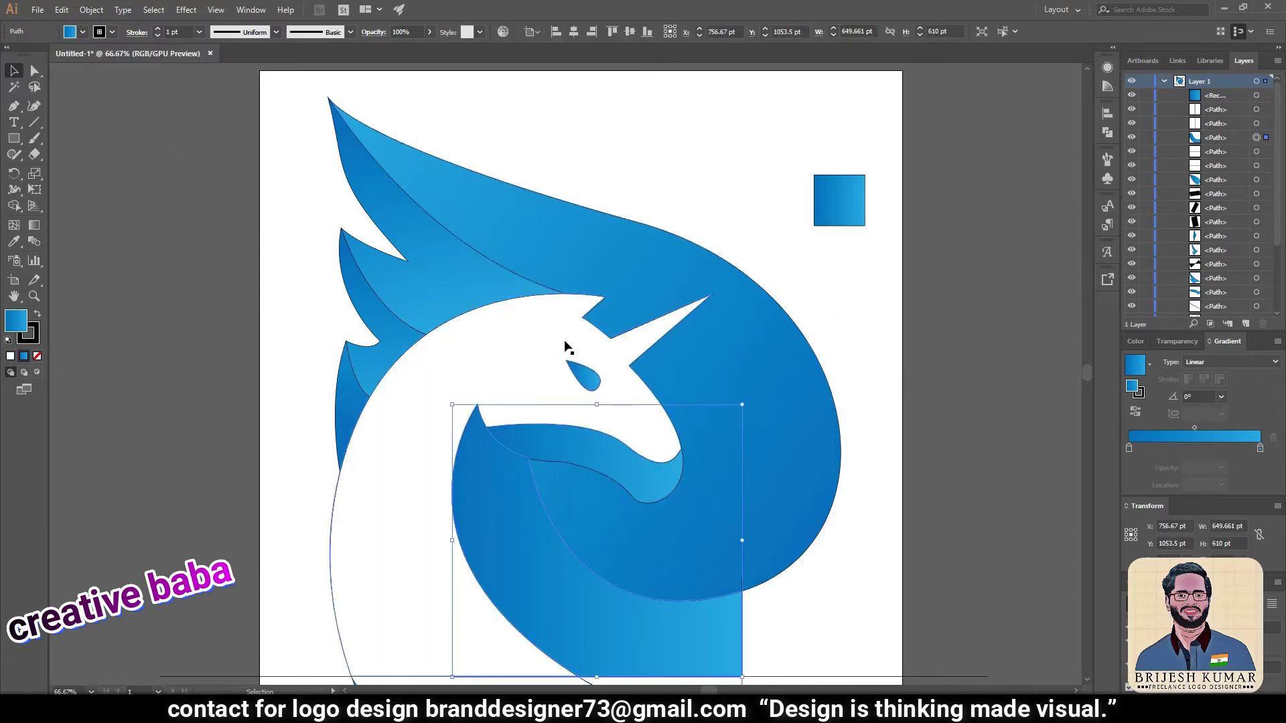
left_click(866, 349)
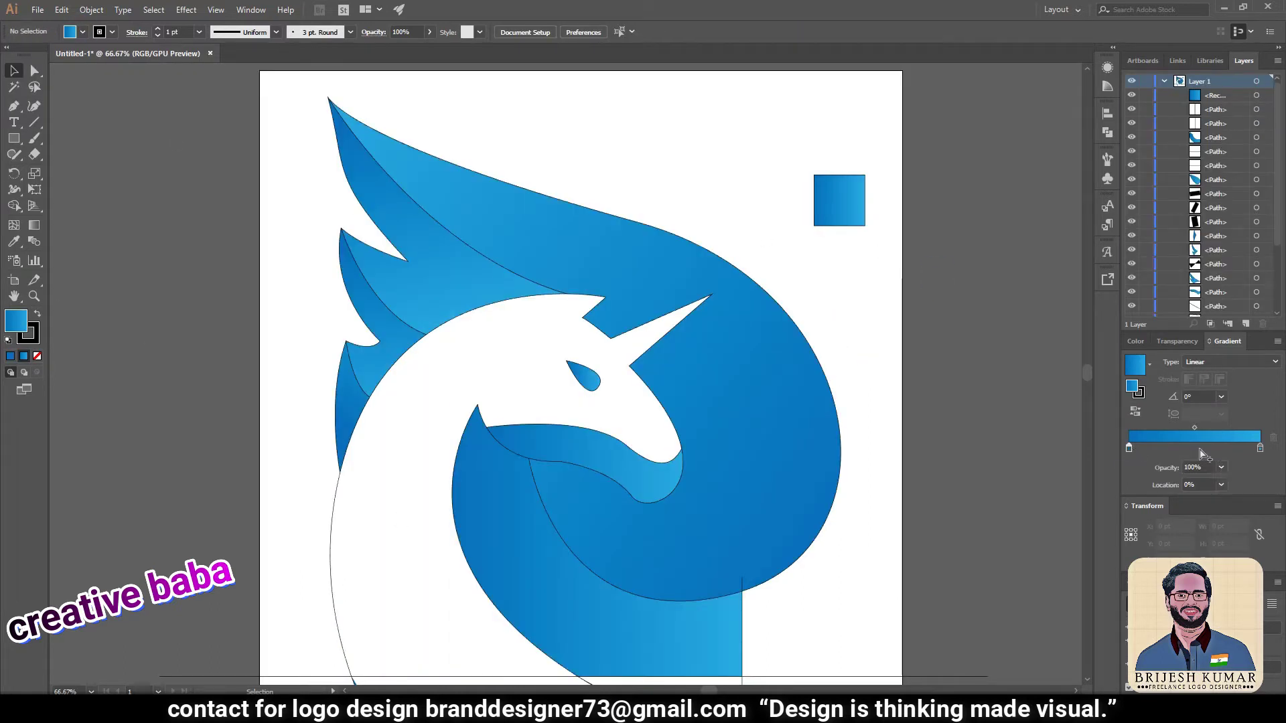
double_click(1129, 447)
left_click(661, 560)
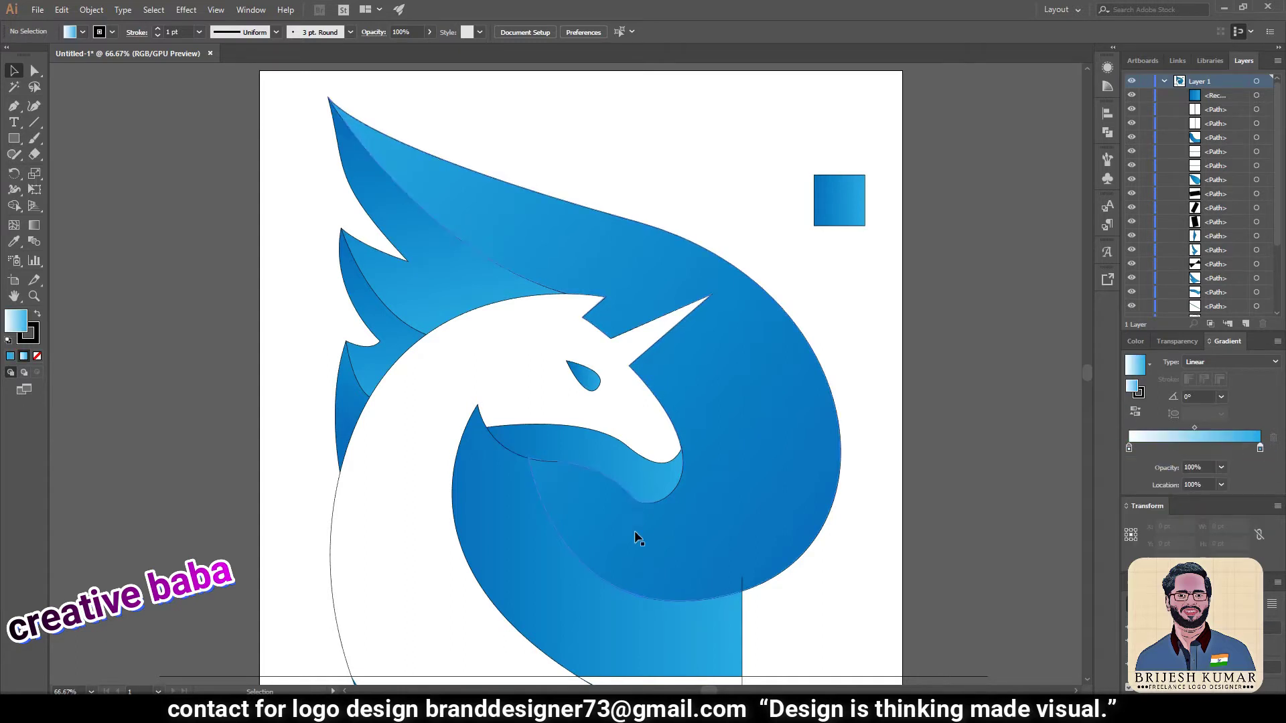
scroll(662, 559, "down", 2)
left_click(834, 127)
Make the gradient's left stop white and apply it diagonally to the neck piece.
double_click(1129, 447)
left_click(1105, 490)
key("ctrl+z")
double_click(1129, 448)
left_click(1105, 491)
left_click(661, 559)
key("g")
left_click_drag(653, 605, 463, 246)
left_click_drag(746, 666, 368, 273)
key("v")
key("ctrl+shift+a")
Give the muzzle piece the white-to-blue gradient running left to right.
left_click(582, 368)
key("period")
key("g")
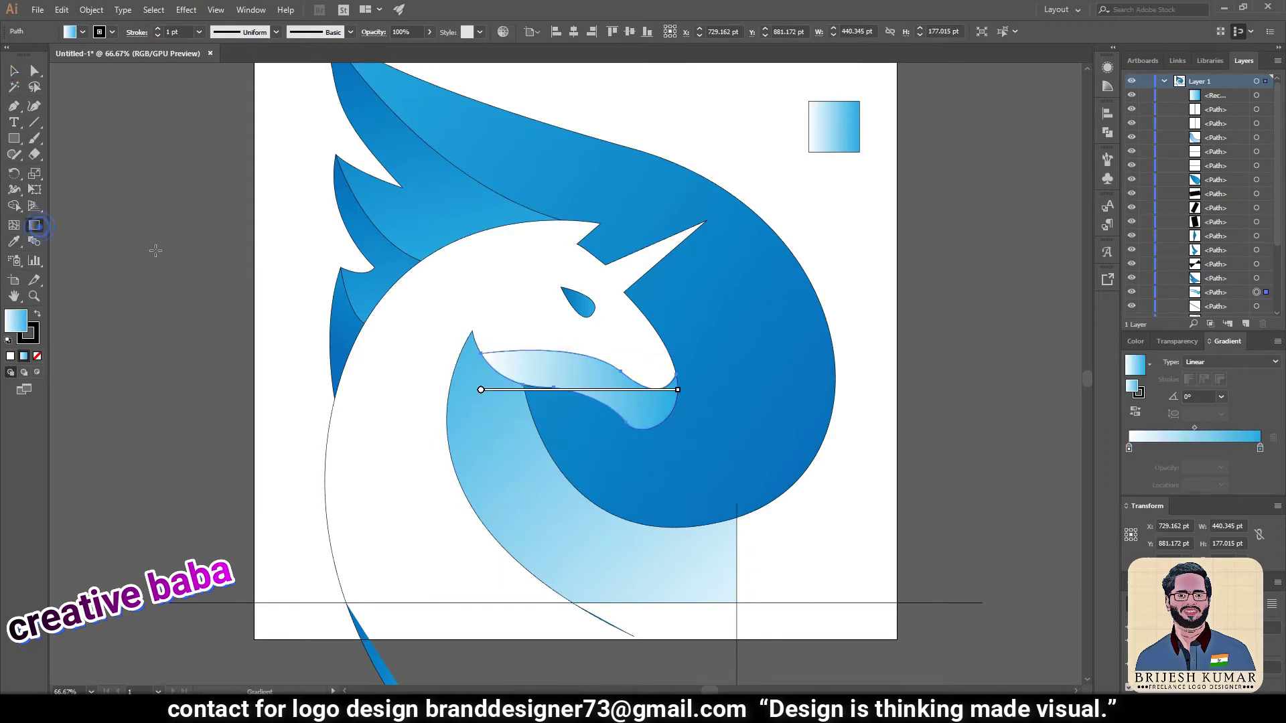
left_click_drag(350, 368, 741, 388)
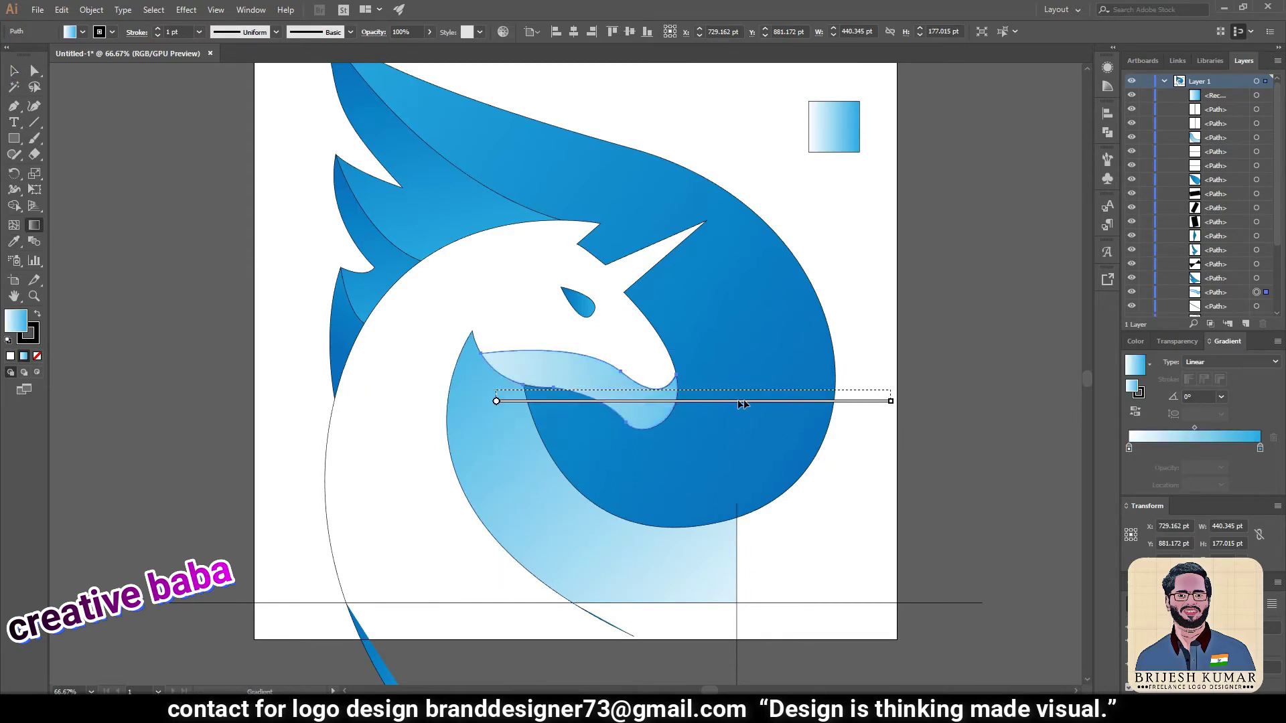
mouse_move(491, 376)
left_mouse_down()
mouse_move(883, 432)
mouse_move(853, 454)
mouse_move(482, 350)
left_mouse_up()
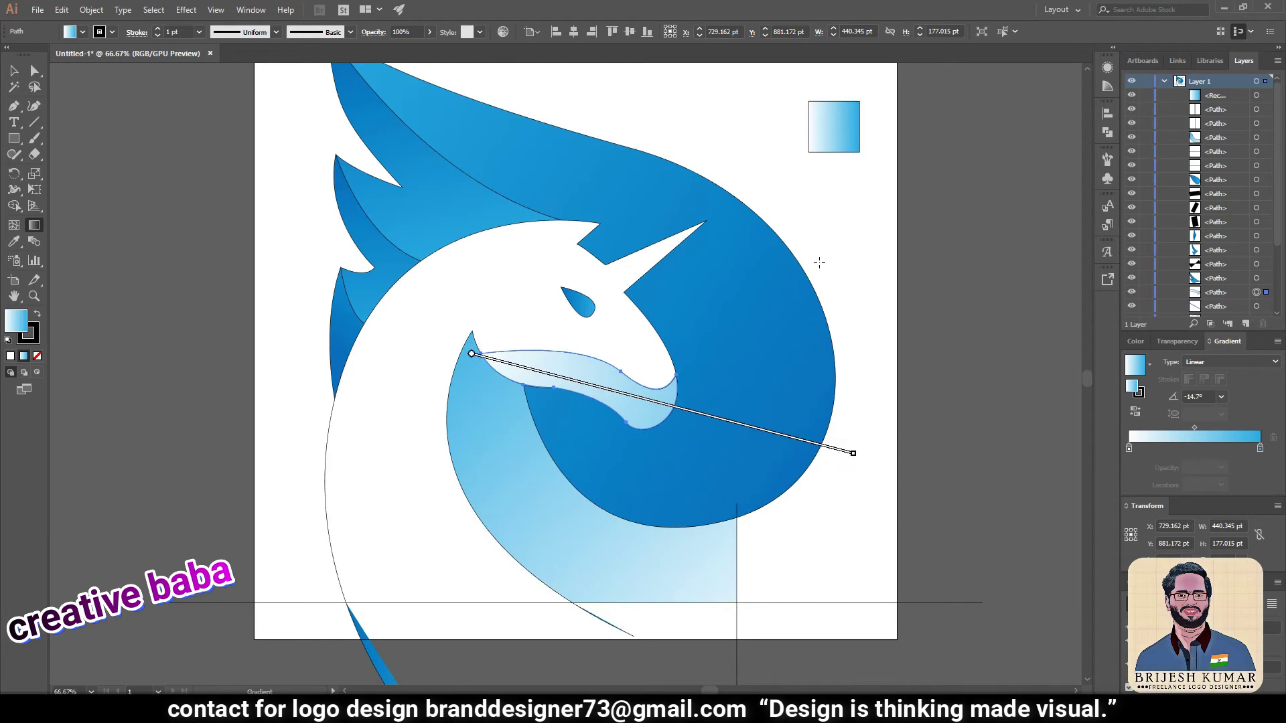
key("v")
key("ctrl+shift+a")
scroll(452, 607, "down", 2)
Delete the stray lines below the logo, restoring the accidentally deleted neck piece.
left_click(452, 607)
key("Delete")
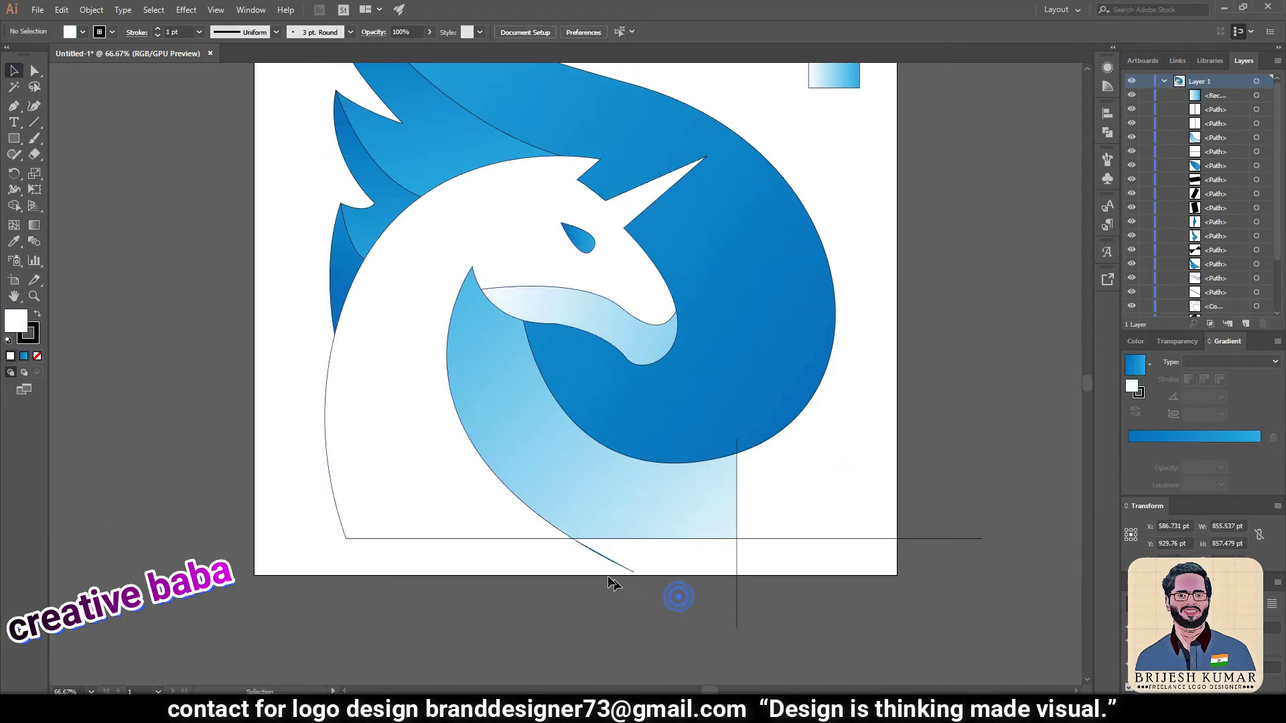
left_click(741, 501)
key("Delete")
key("ctrl+z")
left_click(821, 553)
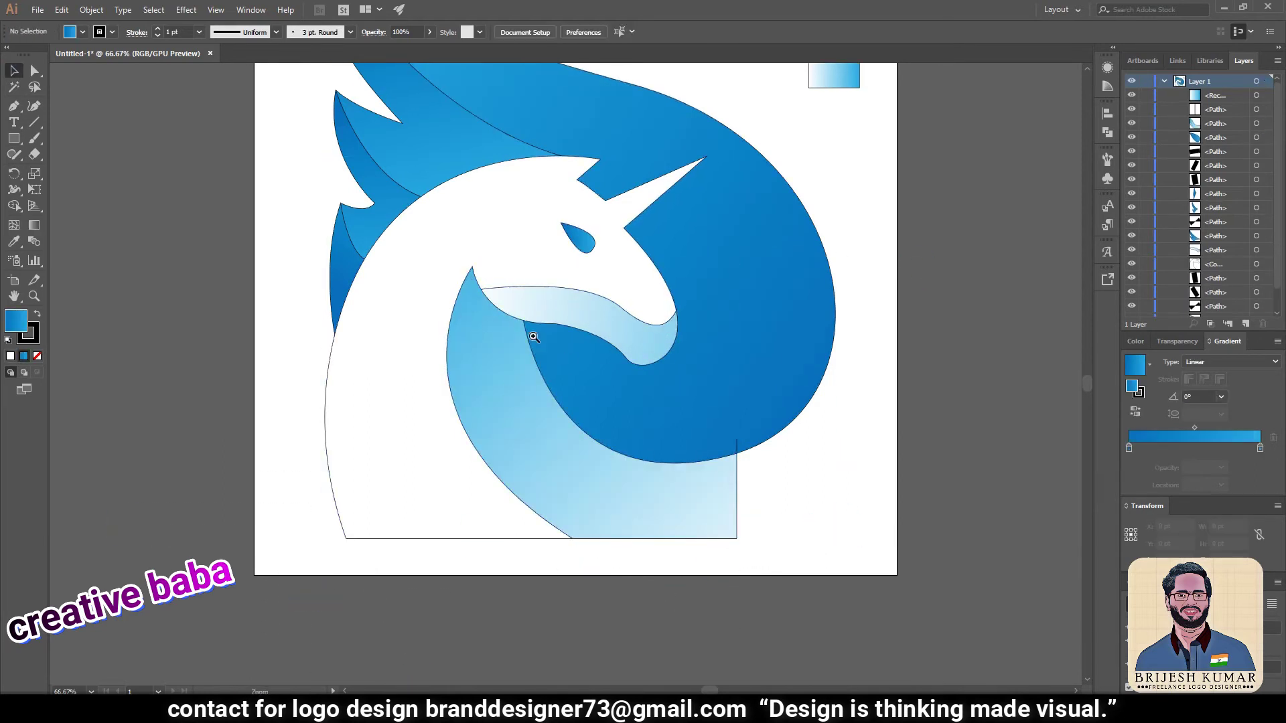
key("ctrl+minus")
Set Stroke to None on all logo shapes and re-angle the neck gradient toward white.
left_click(521, 152)
left_click(430, 272)
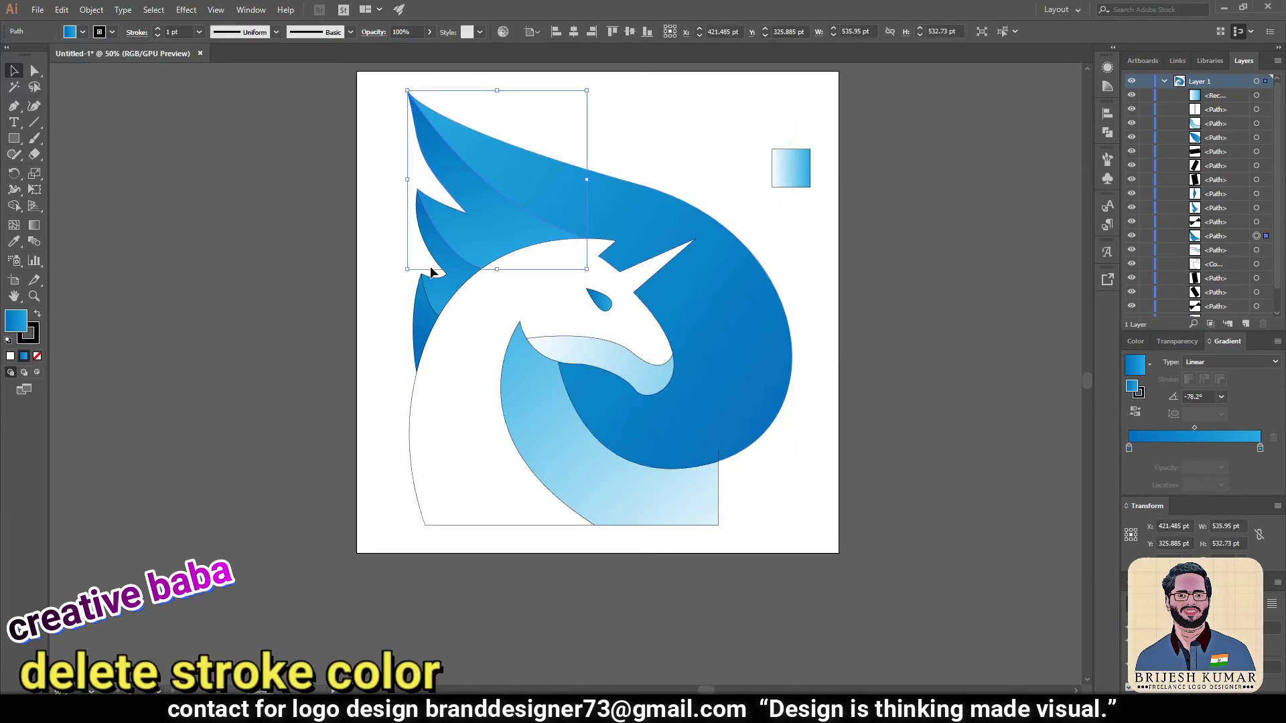
left_click(670, 402, "shift")
left_click_drag(819, 437, 414, 454)
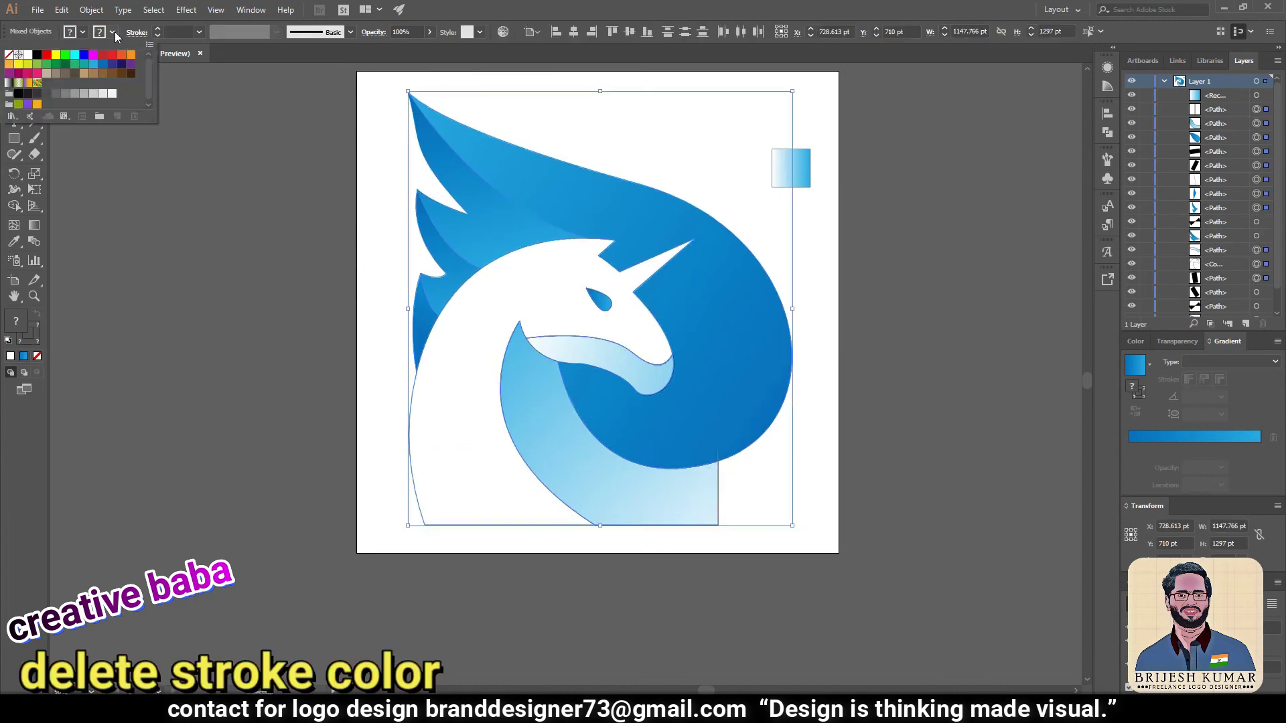
left_click(696, 502)
left_click(34, 225)
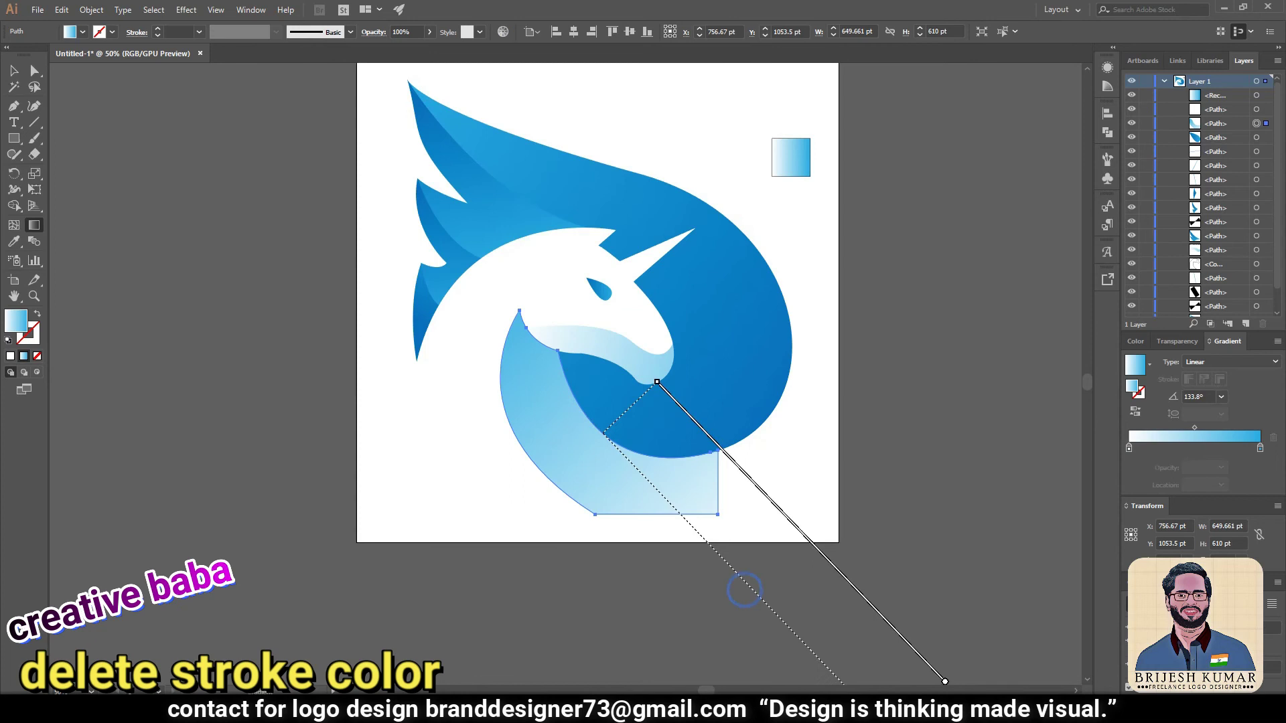
left_click_drag(441, 211, 728, 511)
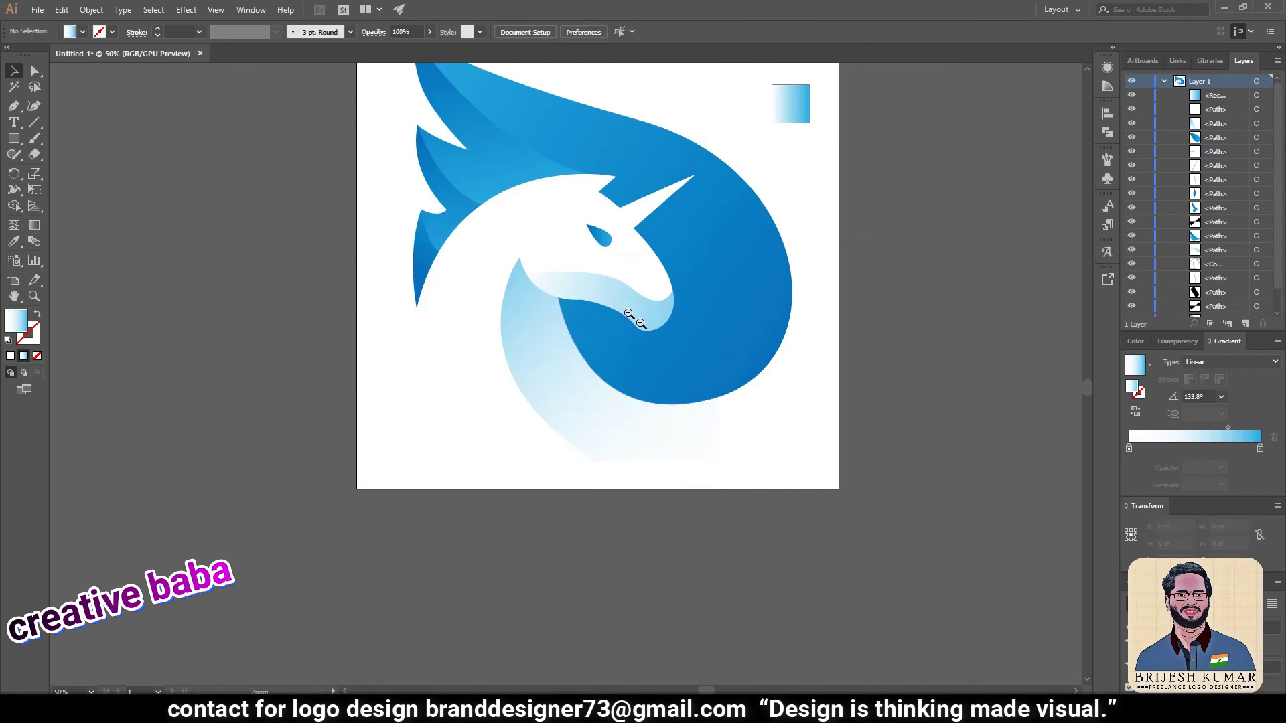